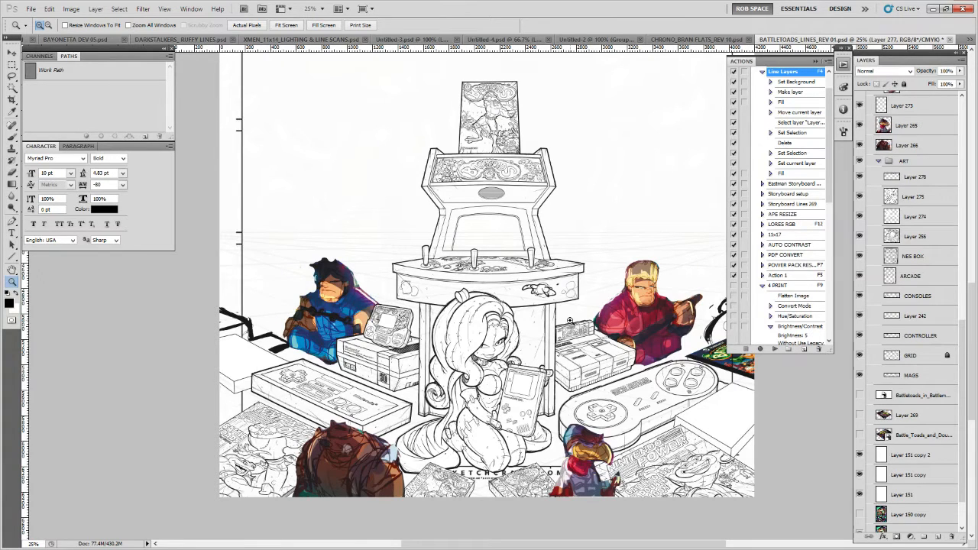
Use the Move tool to select the layers of the four coloured characters one after another directly from the canvas.
{"action": "left_click", "coordinate": [12, 137]}
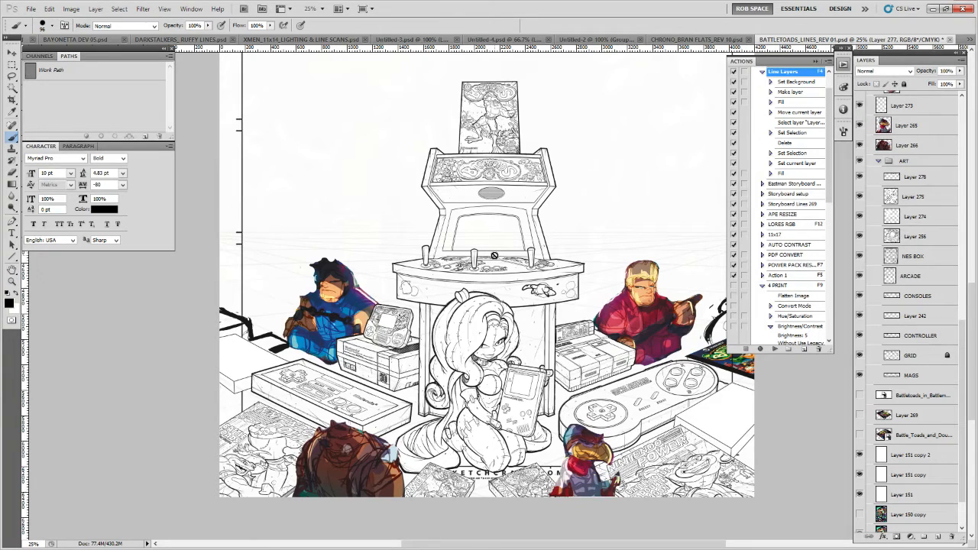
{"action": "key", "text": "v"}
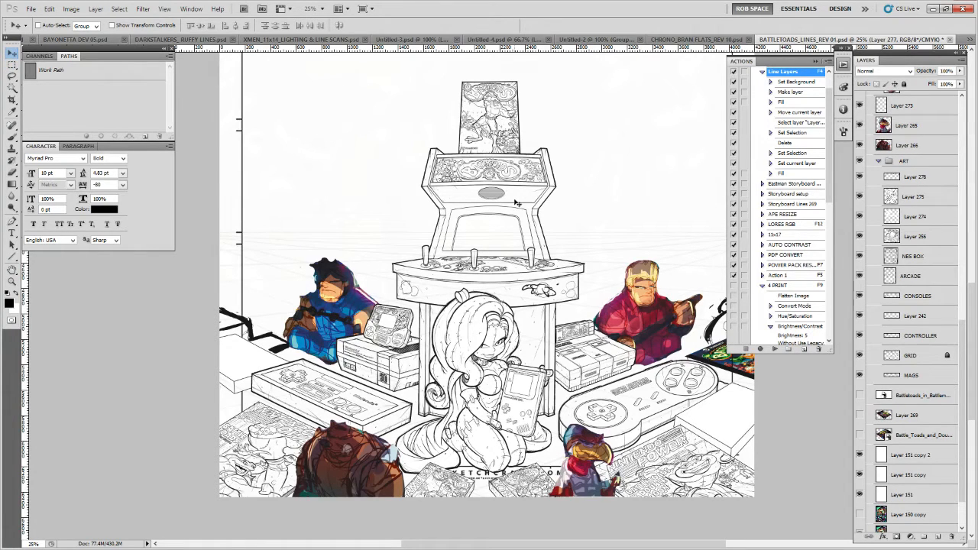
{"action": "left_click", "coordinate": [646, 308], "text": "ctrl"}
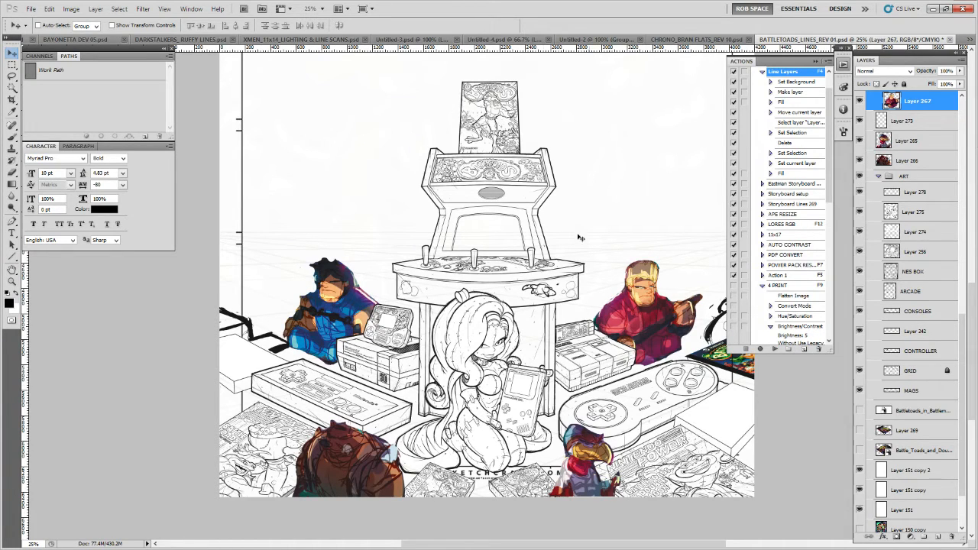
{"action": "left_click", "coordinate": [341, 296], "text": "ctrl"}
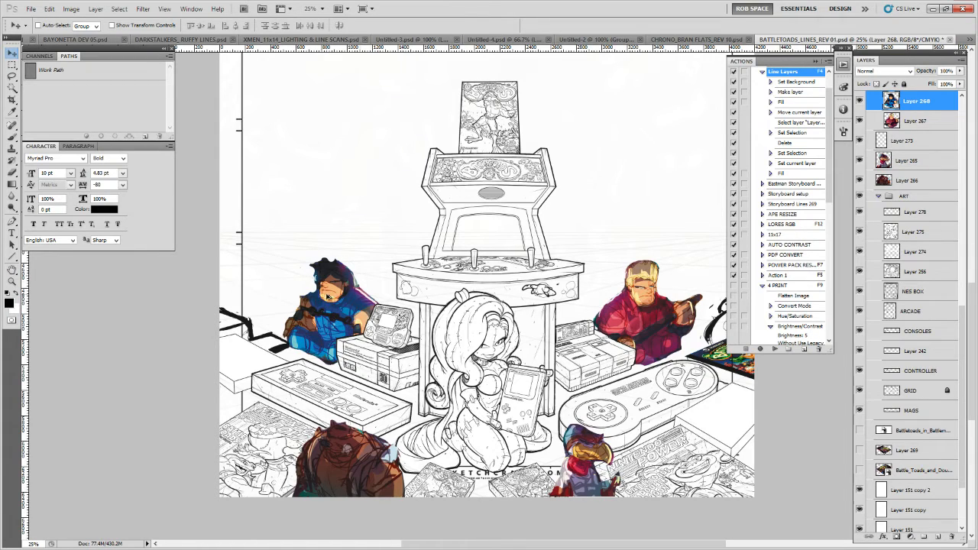
{"action": "left_click", "coordinate": [344, 447], "text": "ctrl"}
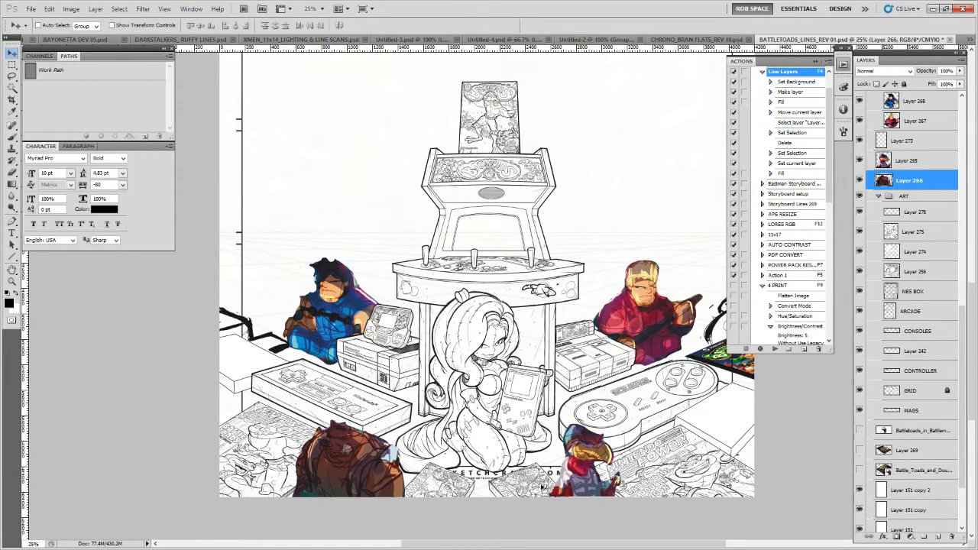
{"action": "left_click", "coordinate": [585, 459], "text": "ctrl"}
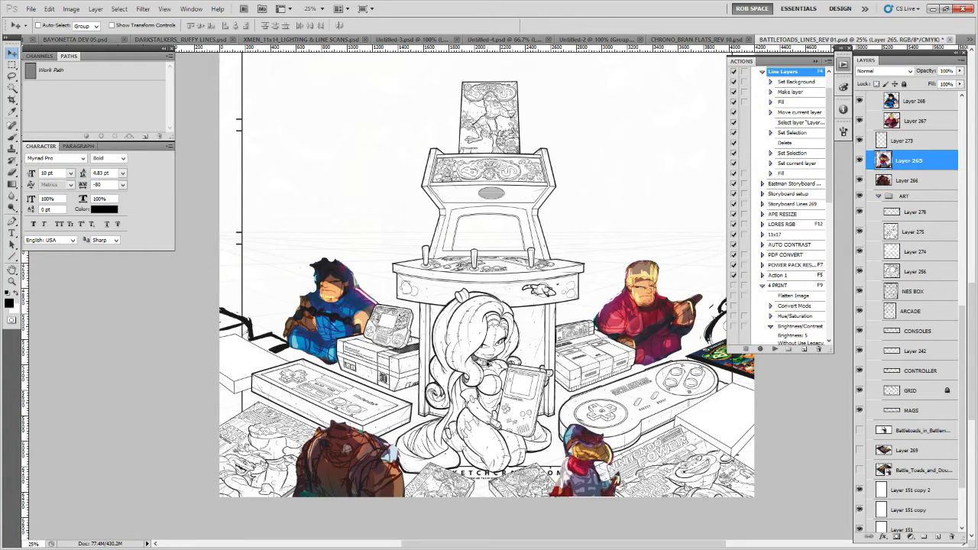
Select the long-haired girl's line-art layer from the canvas and toggle its visibility off and on.
{"action": "left_click", "coordinate": [490, 364], "text": "ctrl"}
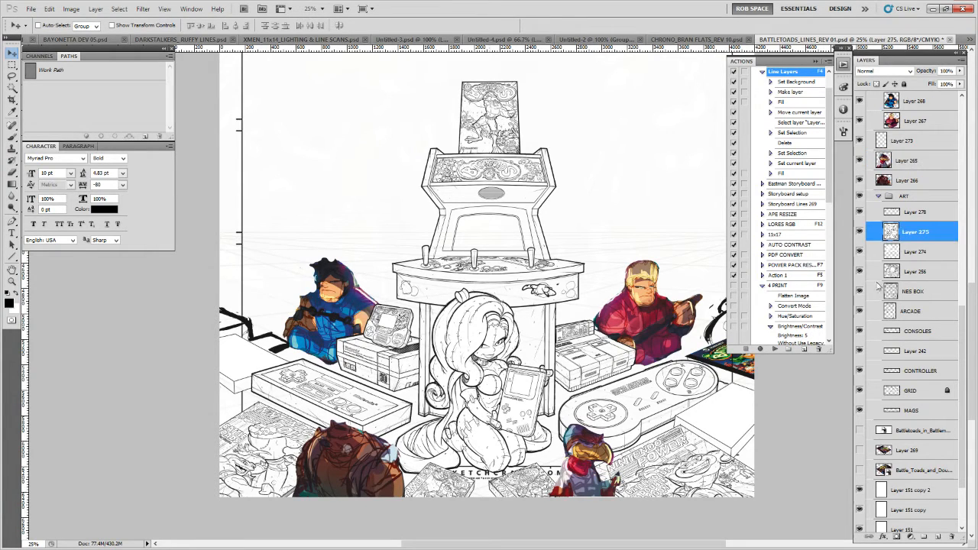
{"action": "left_click", "coordinate": [860, 235]}
{"action": "left_click", "coordinate": [861, 236]}
Pick the arcade cabinet's layer from the canvas, followed by those of the red-suited man, side artwork, bird, magazines, brown figure and blue-suited man.
{"action": "left_click", "coordinate": [548, 291], "text": "ctrl"}
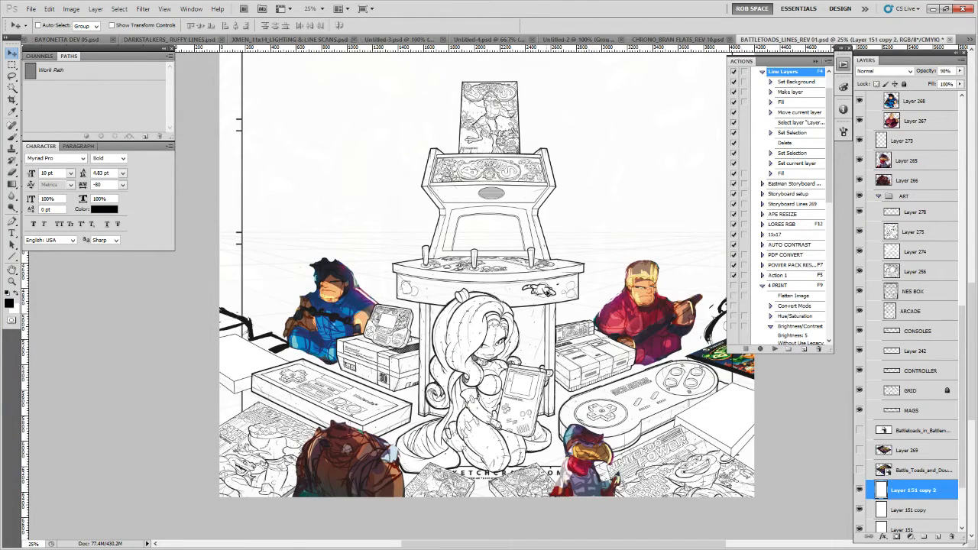
{"action": "left_click", "coordinate": [553, 306], "text": "ctrl"}
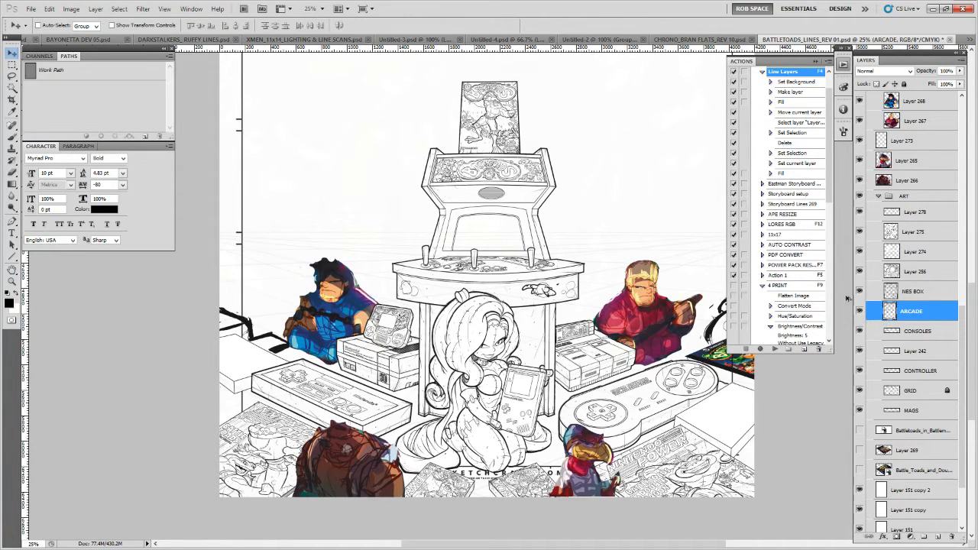
{"action": "left_click", "coordinate": [662, 321], "text": "ctrl"}
{"action": "left_click", "coordinate": [719, 357], "text": "ctrl"}
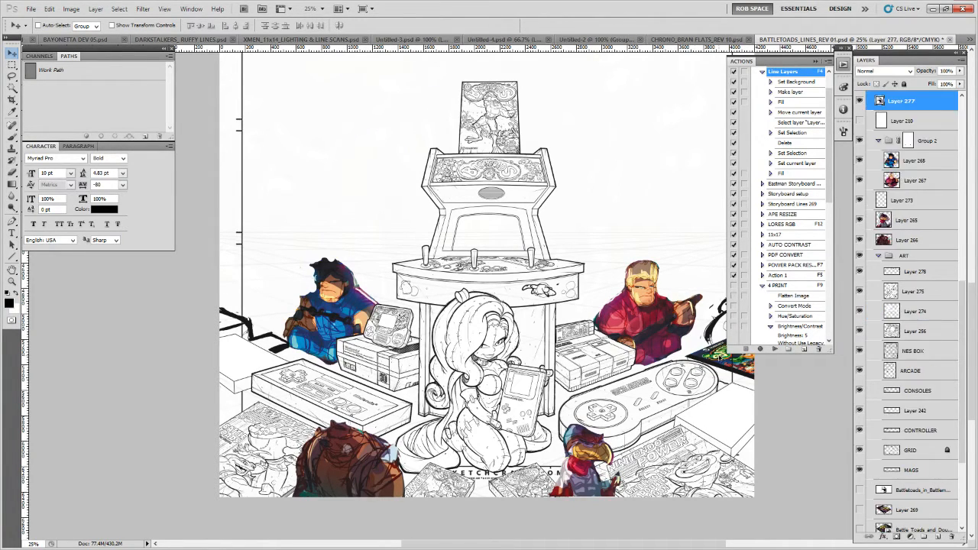
{"action": "left_click", "coordinate": [601, 462], "text": "ctrl"}
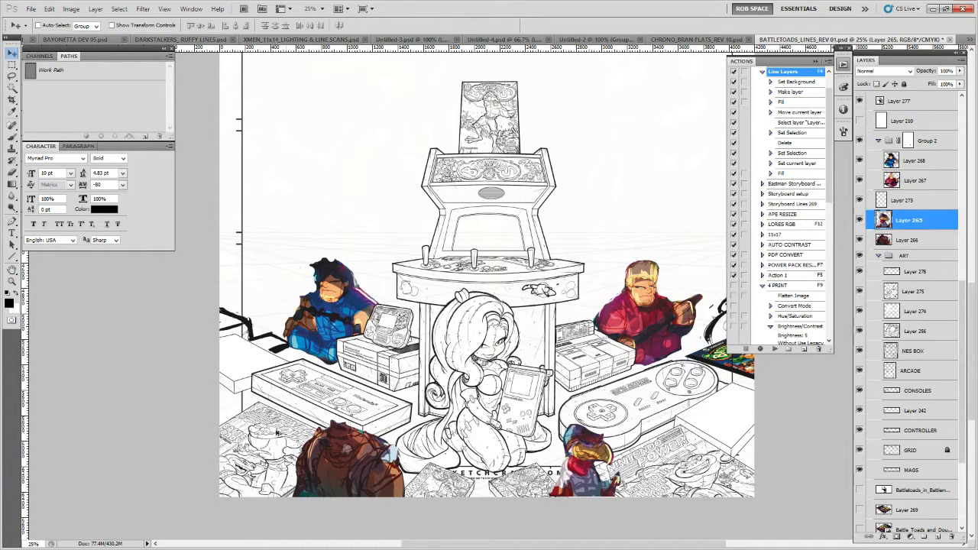
{"action": "left_click", "coordinate": [278, 434], "text": "ctrl"}
{"action": "left_click", "coordinate": [340, 466], "text": "ctrl"}
{"action": "left_click", "coordinate": [337, 287], "text": "ctrl"}
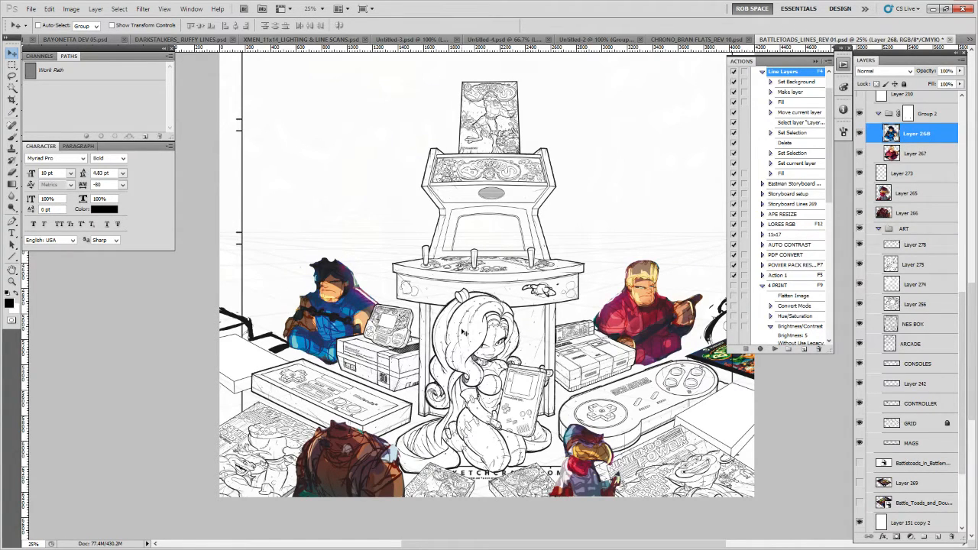
Bring up the CHRONO_BRAN FLATS_REV 10.psd document and delete all of its hidden layers.
{"action": "left_click", "coordinate": [707, 40]}
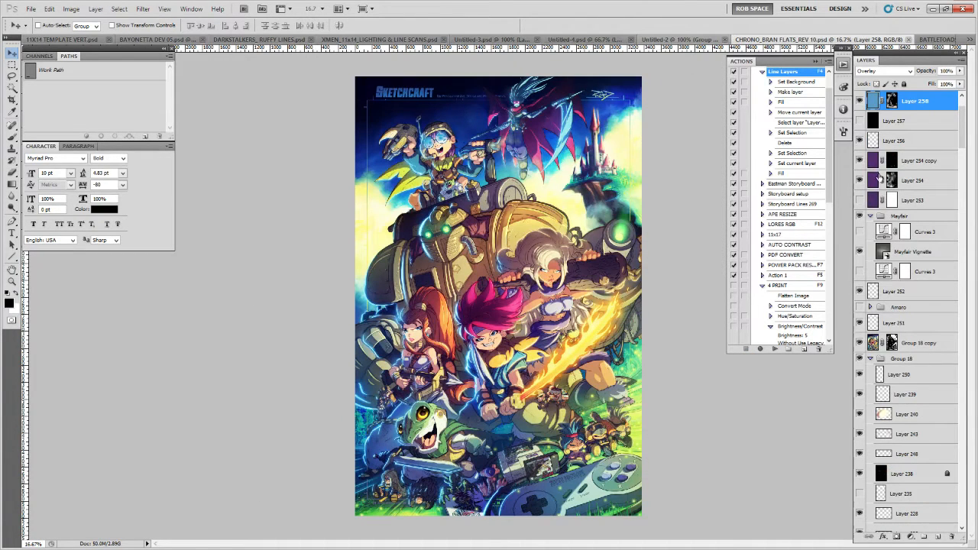
{"action": "left_click", "coordinate": [960, 65]}
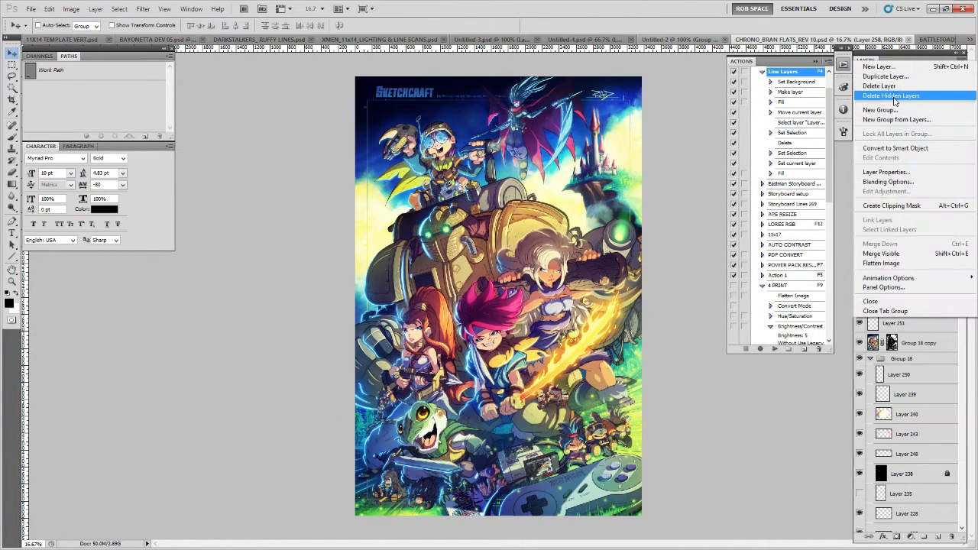
{"action": "left_click", "coordinate": [896, 89]}
{"action": "left_click", "coordinate": [448, 211]}
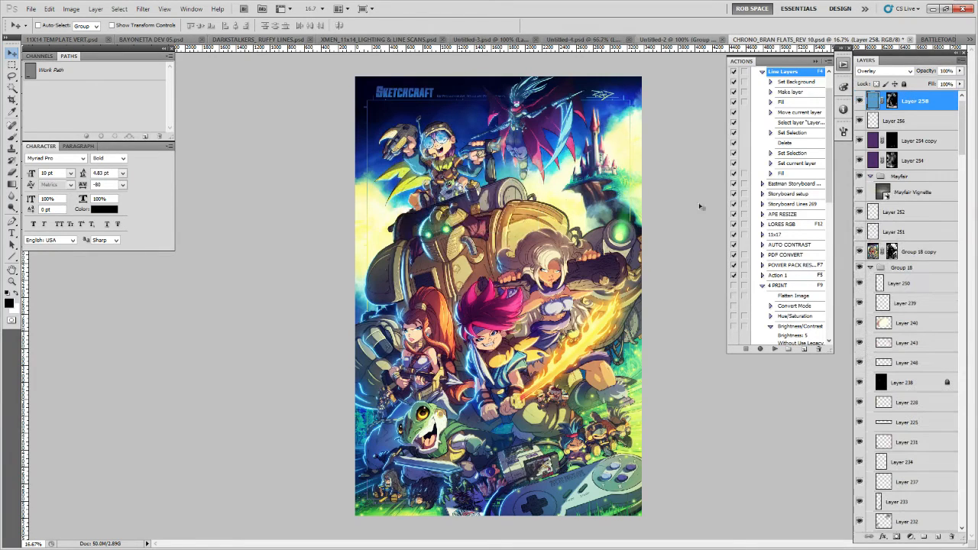
Select Layer 254 copy and toggle its visibility to compare its effect on the illustration.
{"action": "left_click", "coordinate": [885, 141]}
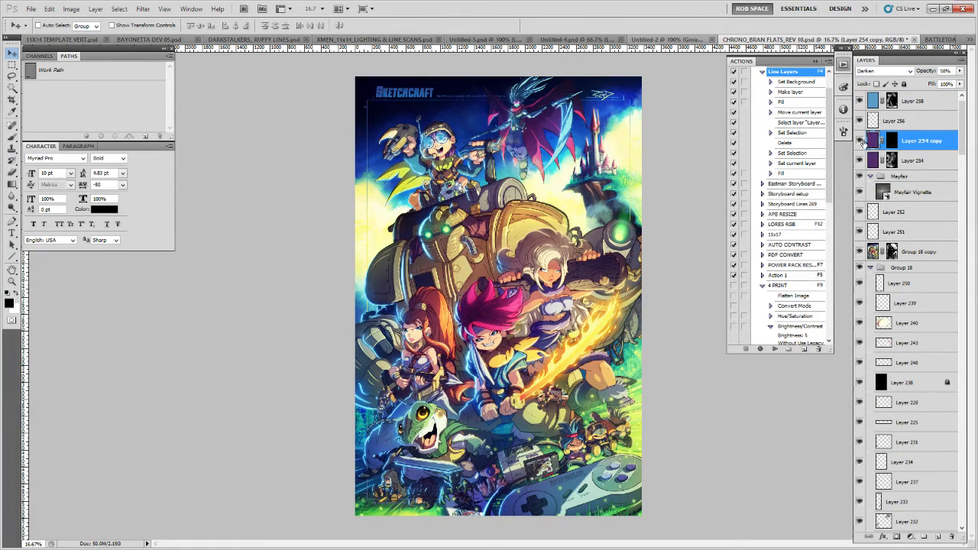
{"action": "left_click", "coordinate": [861, 141]}
{"action": "left_click", "coordinate": [860, 140]}
Select Layer 254 and toggle the Mayfair Vignette layer's visibility twice to compare its effect.
{"action": "left_click", "coordinate": [879, 163]}
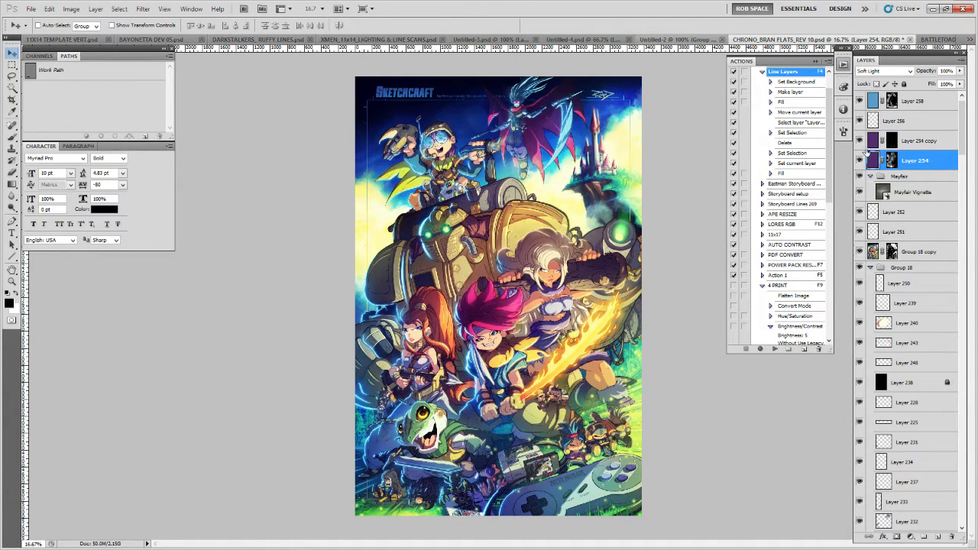
{"action": "left_click", "coordinate": [861, 193]}
{"action": "left_click", "coordinate": [862, 192]}
{"action": "left_click", "coordinate": [862, 192]}
{"action": "left_click", "coordinate": [862, 193]}
Try to pick the characters' layers from the canvas with the Move tool at several spots across the illustration.
{"action": "left_click", "coordinate": [496, 276], "text": "ctrl"}
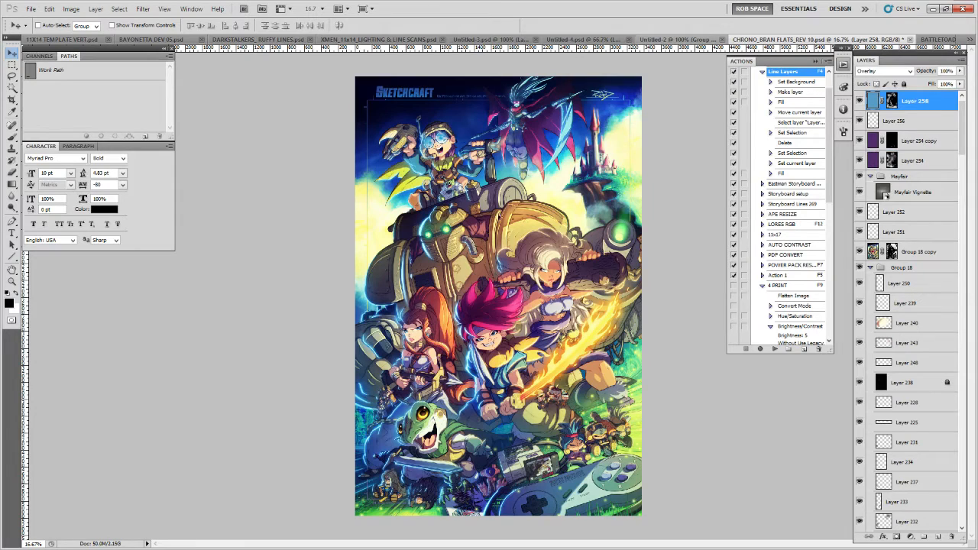
{"action": "left_click", "coordinate": [474, 200], "text": "ctrl"}
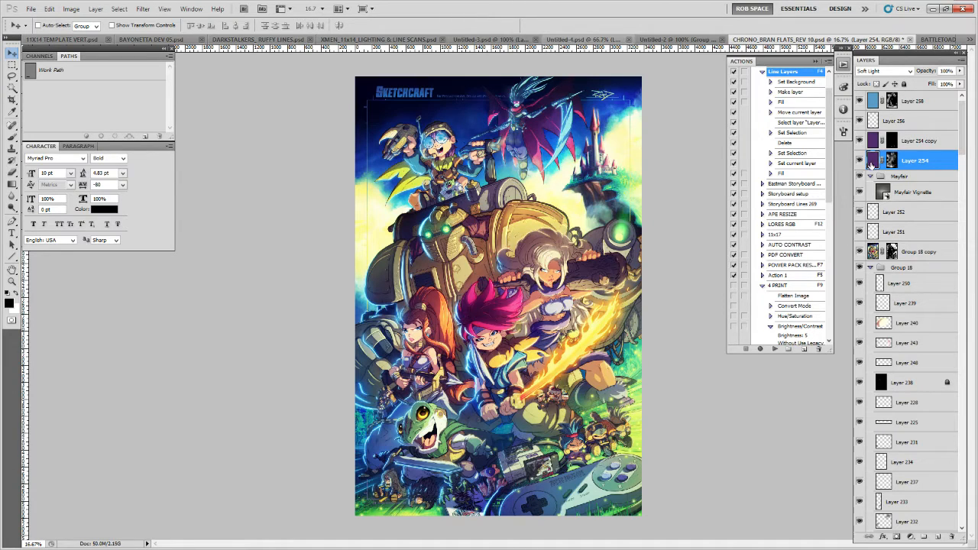
{"action": "left_click", "coordinate": [502, 260], "text": "ctrl"}
{"action": "left_click", "coordinate": [525, 276], "text": "ctrl"}
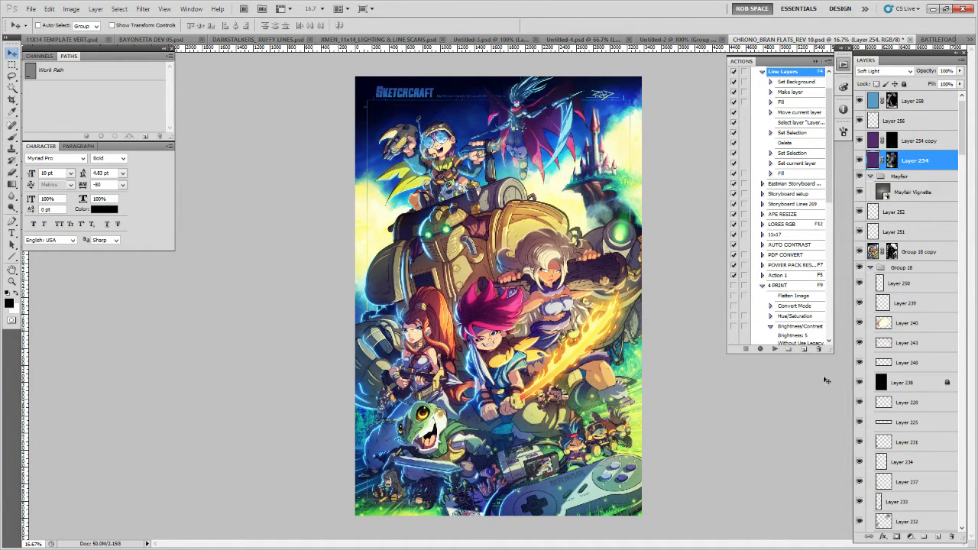
{"action": "left_click", "coordinate": [508, 442], "text": "ctrl"}
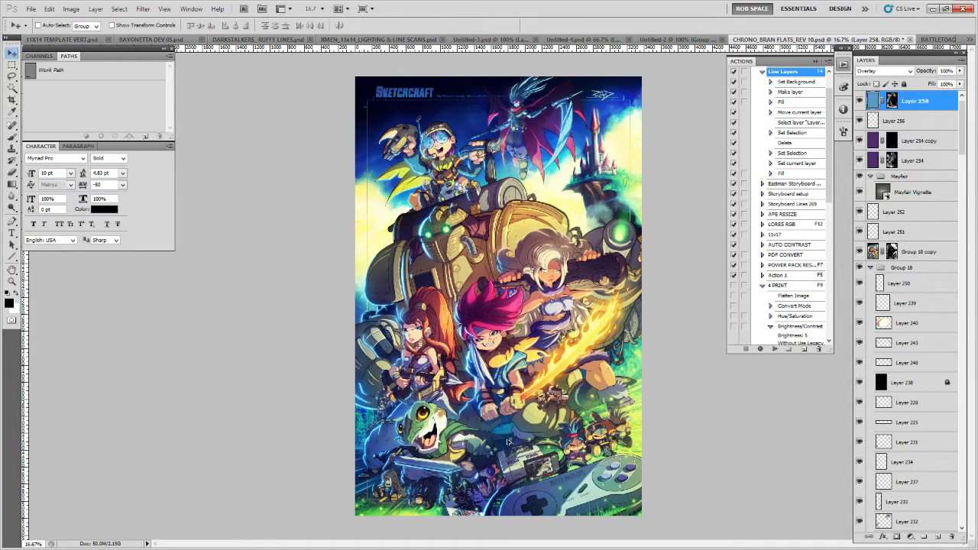
{"action": "left_click", "coordinate": [526, 388], "text": "ctrl"}
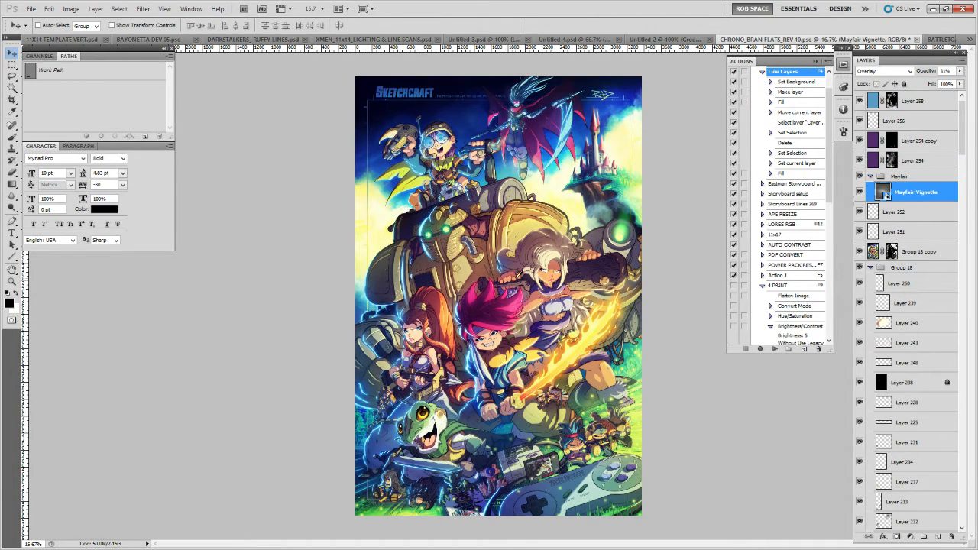
{"action": "key", "text": "i"}
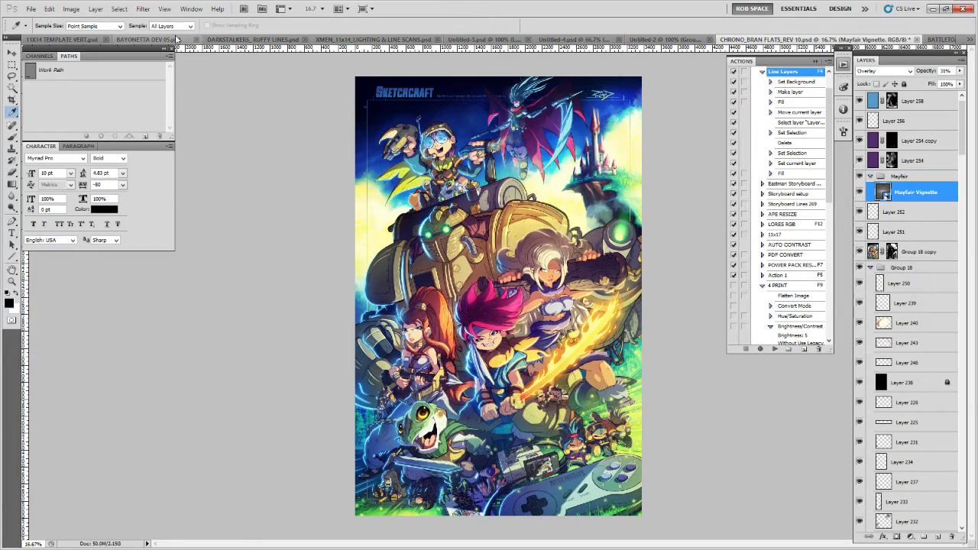
{"action": "left_click", "coordinate": [11, 53]}
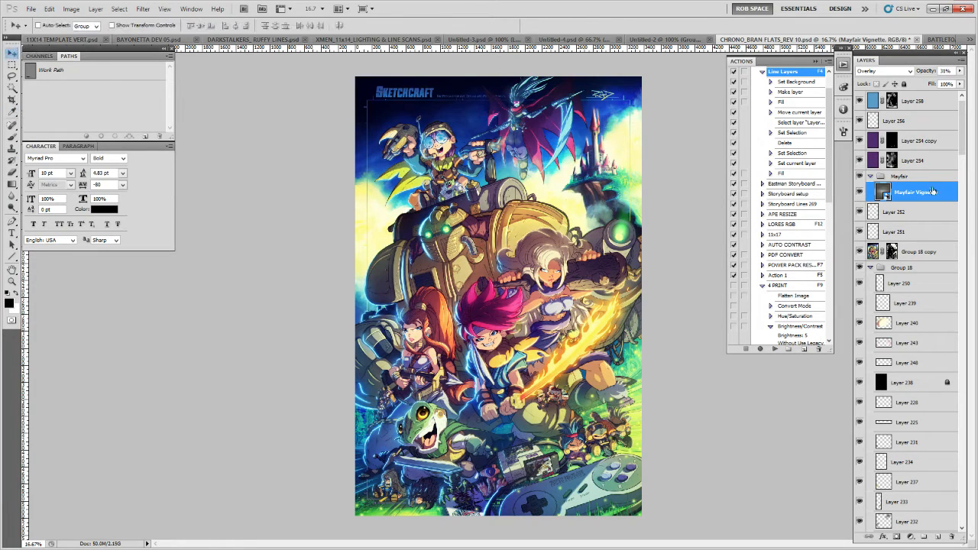
Hide Layer 254, Layer 254 copy and the Mayfair group, plus Group 18 copy picked from the cannon's green glow.
{"action": "left_click", "coordinate": [860, 161]}
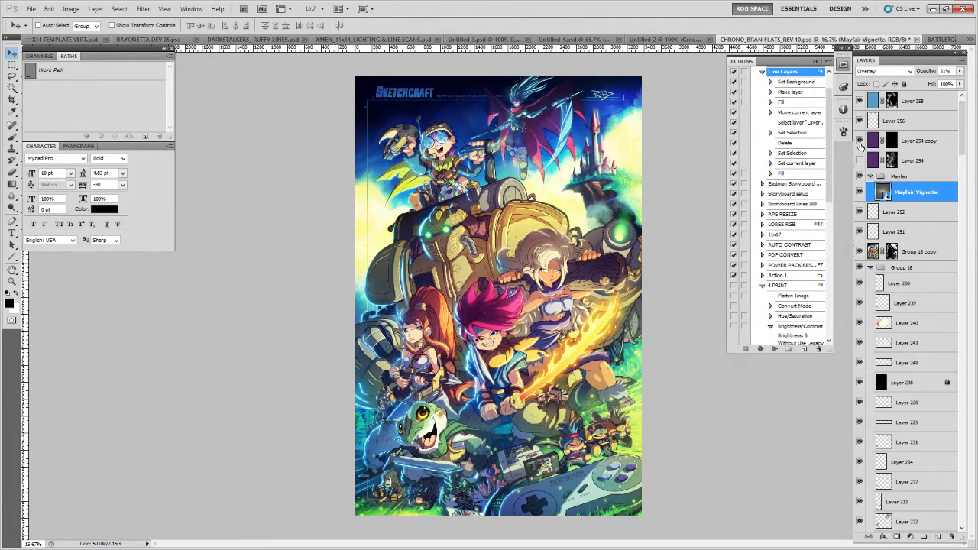
{"action": "key", "text": "z"}
{"action": "left_click", "coordinate": [633, 235]}
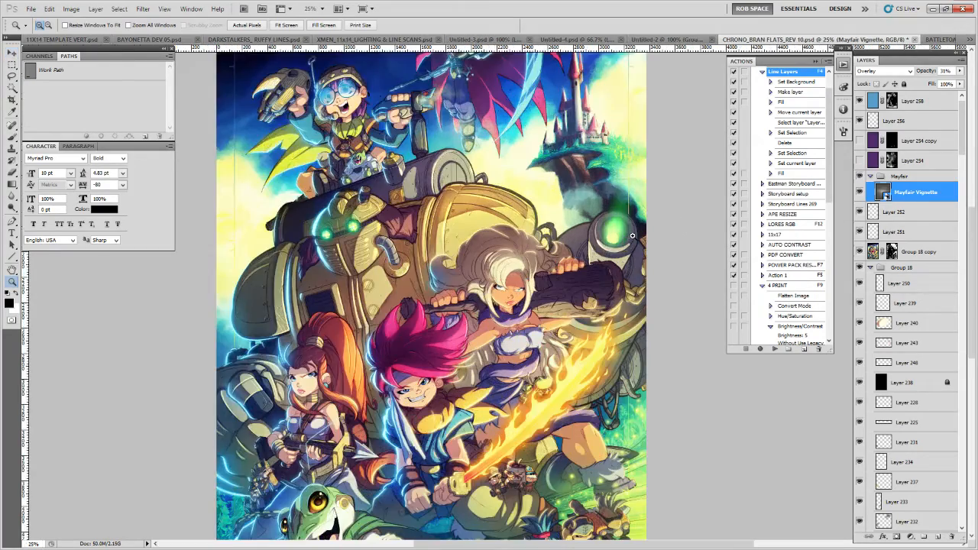
{"action": "left_click", "coordinate": [607, 237]}
{"action": "key", "text": "v"}
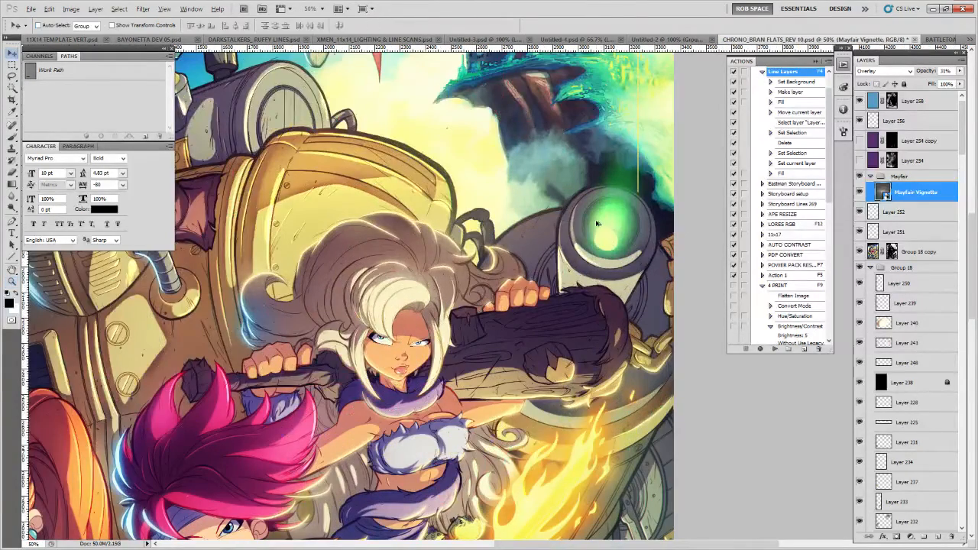
{"action": "left_click", "coordinate": [861, 176]}
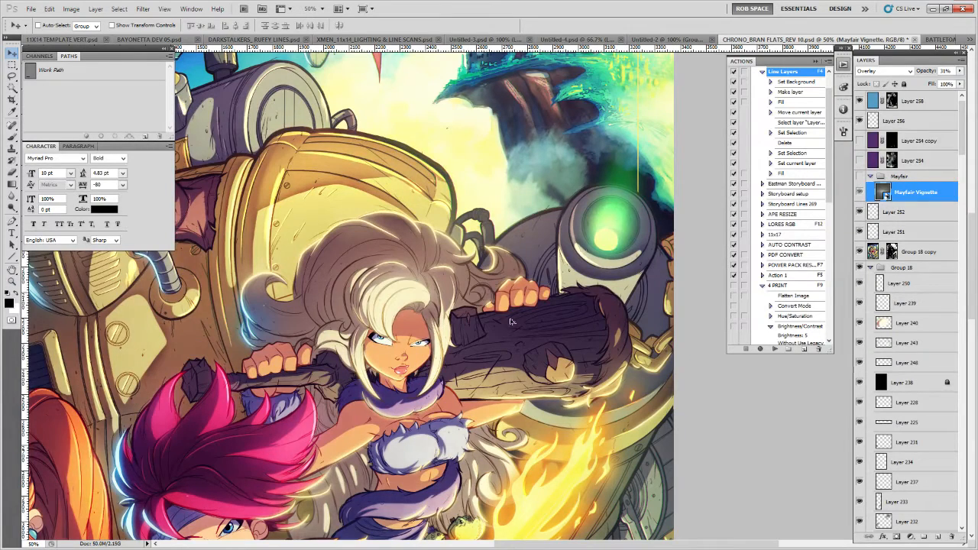
{"action": "left_click", "coordinate": [604, 226], "text": "ctrl"}
{"action": "left_click", "coordinate": [859, 253]}
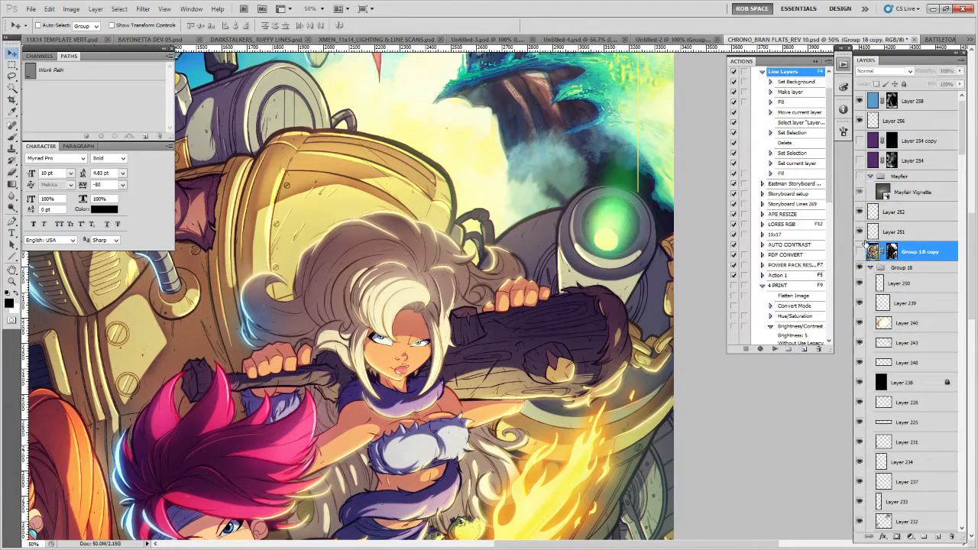
Select the green glow's Layer 238 from the canvas and toggle its visibility repeatedly to check what it contains.
{"action": "left_click", "coordinate": [609, 214], "text": "ctrl"}
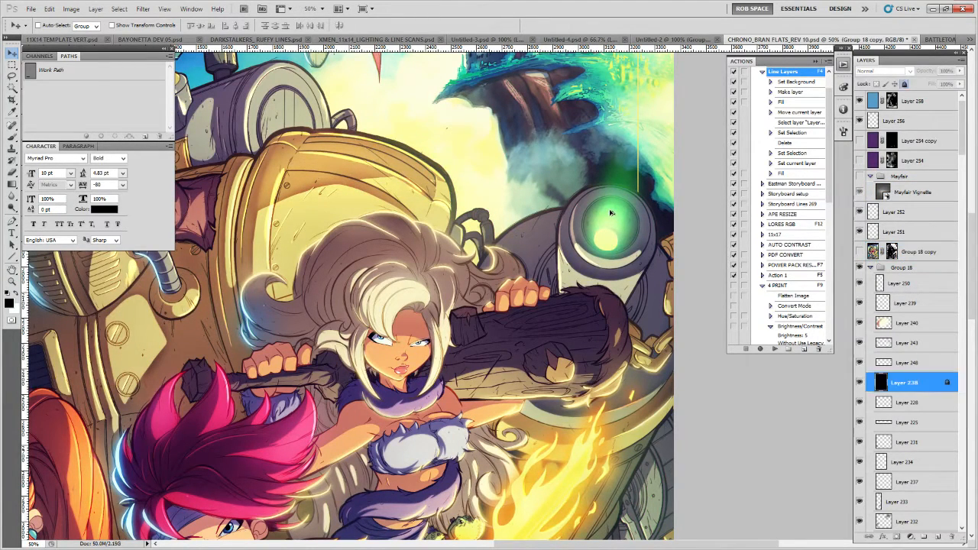
{"action": "left_click", "coordinate": [859, 382]}
{"action": "left_click", "coordinate": [860, 383]}
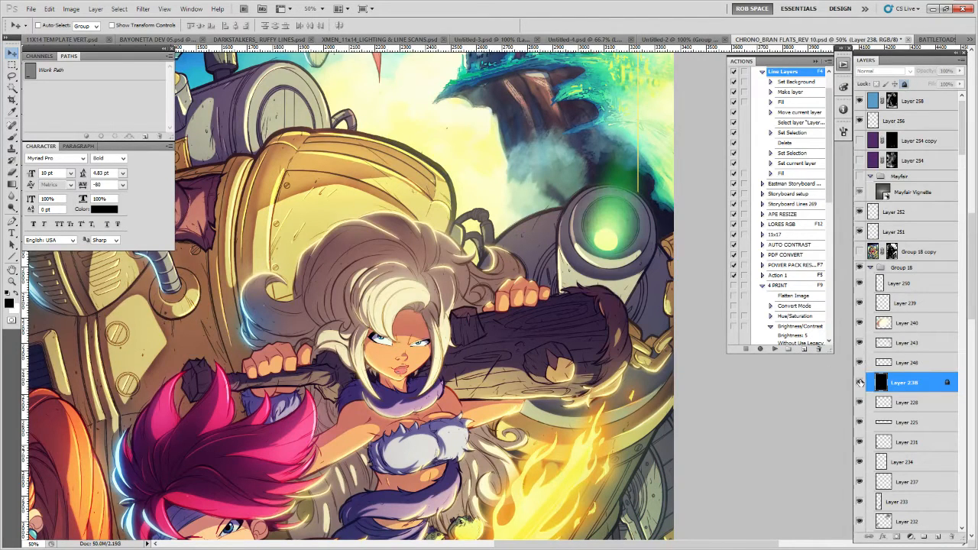
{"action": "left_click", "coordinate": [859, 382]}
{"action": "left_click", "coordinate": [860, 382]}
{"action": "left_click", "coordinate": [859, 383]}
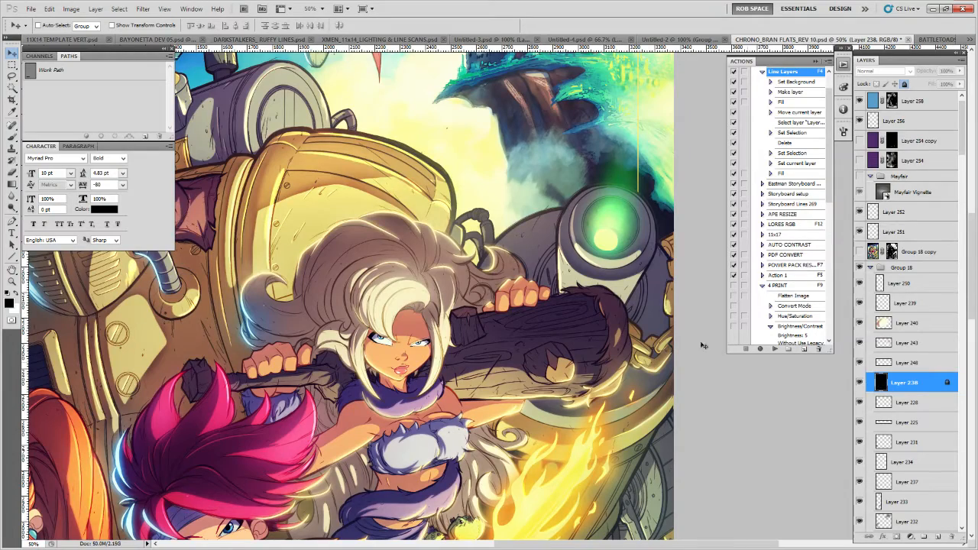
{"action": "key", "text": "z"}
{"action": "left_click", "coordinate": [534, 326], "text": "alt"}
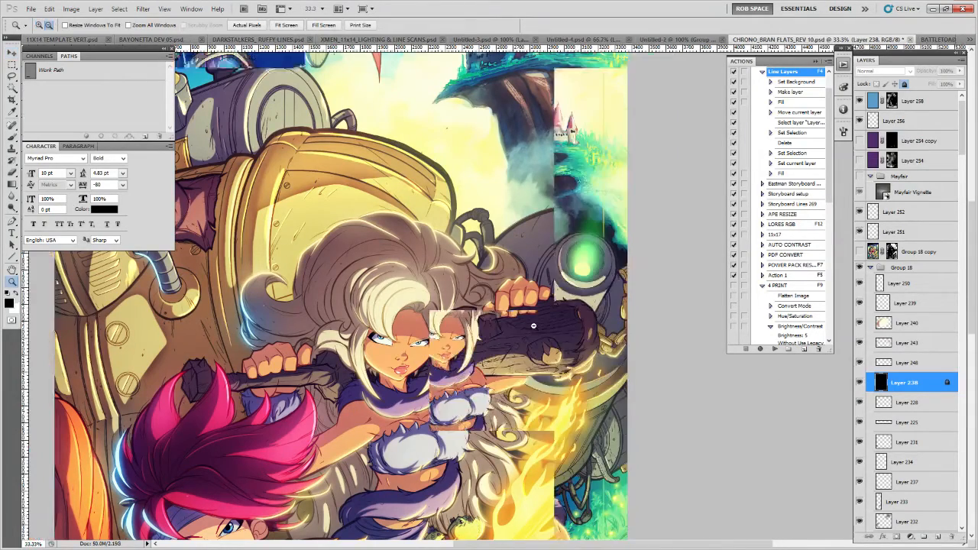
{"action": "left_click", "coordinate": [533, 326], "text": "alt"}
{"action": "left_click", "coordinate": [520, 324], "text": "alt"}
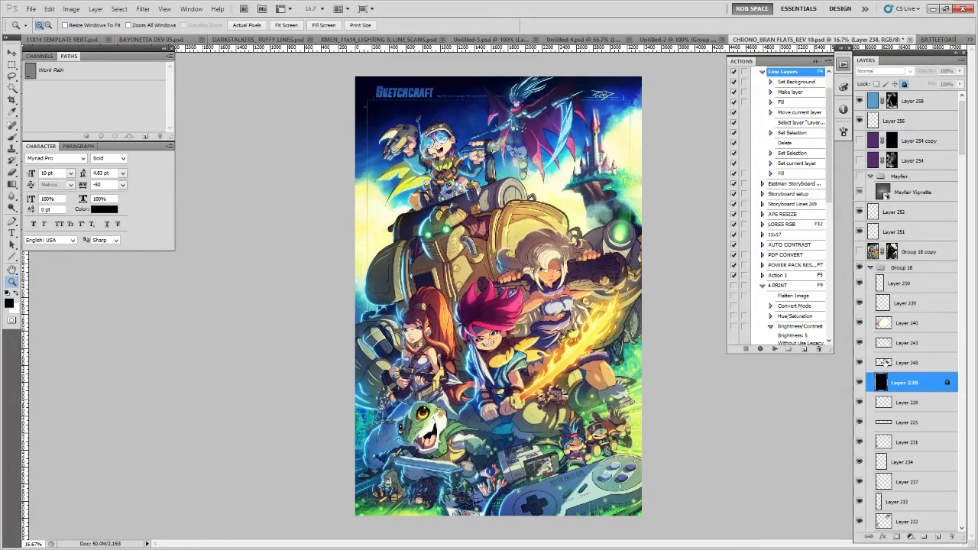
{"action": "left_click", "coordinate": [621, 207]}
{"action": "key", "text": "v"}
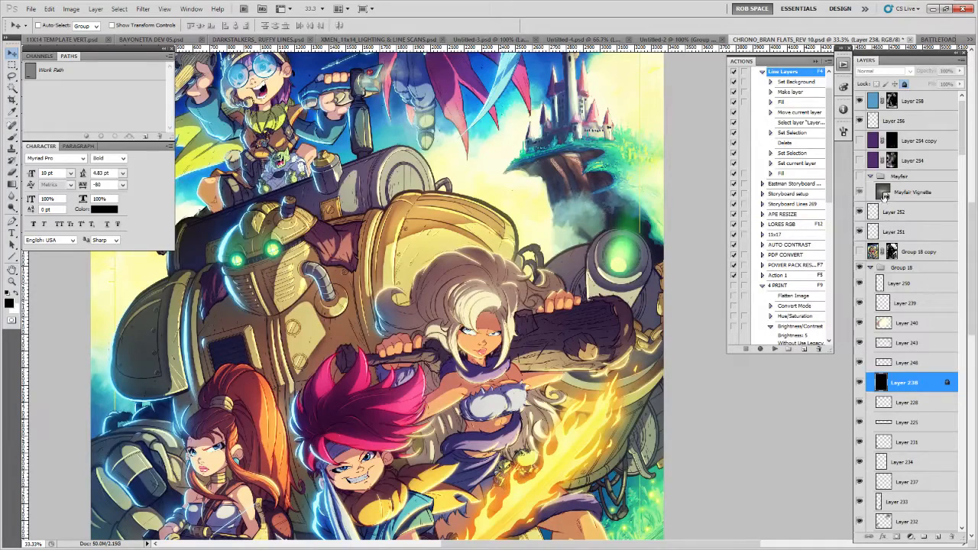
Show the Mayfair group and both Layer 254 overlays again, and step the document history back to the Open state.
{"action": "scroll", "coordinate": [883, 198], "scroll_direction": "up", "scroll_amount": 1}
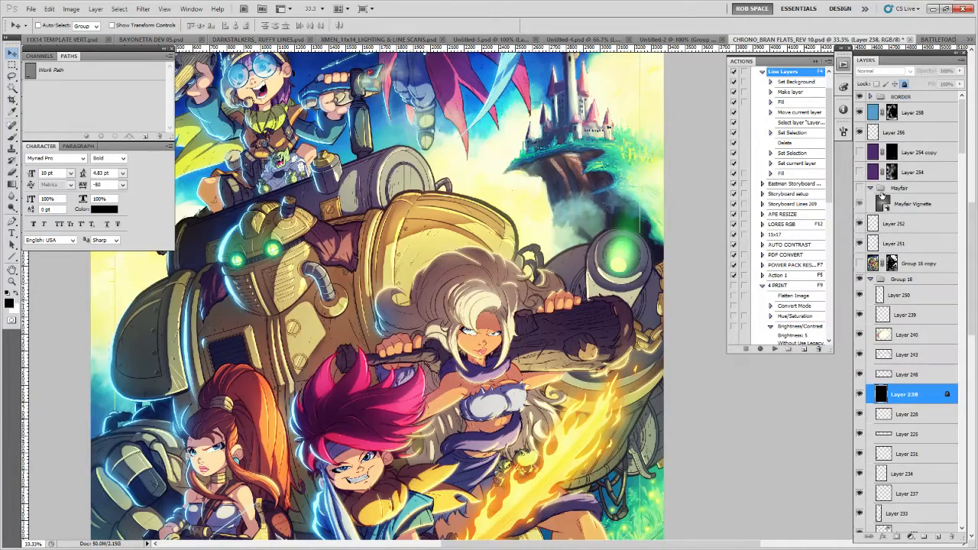
{"action": "left_click", "coordinate": [860, 188]}
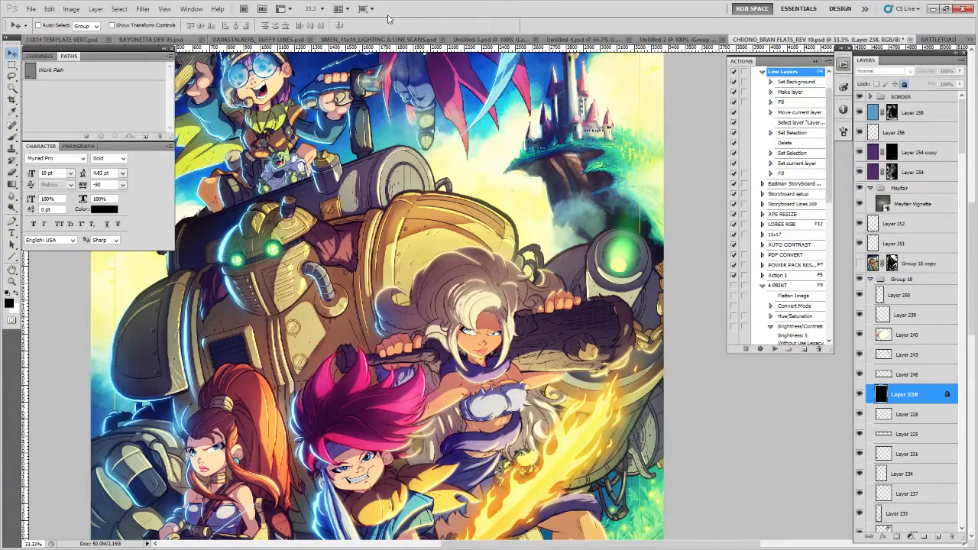
{"action": "left_click", "coordinate": [190, 9]}
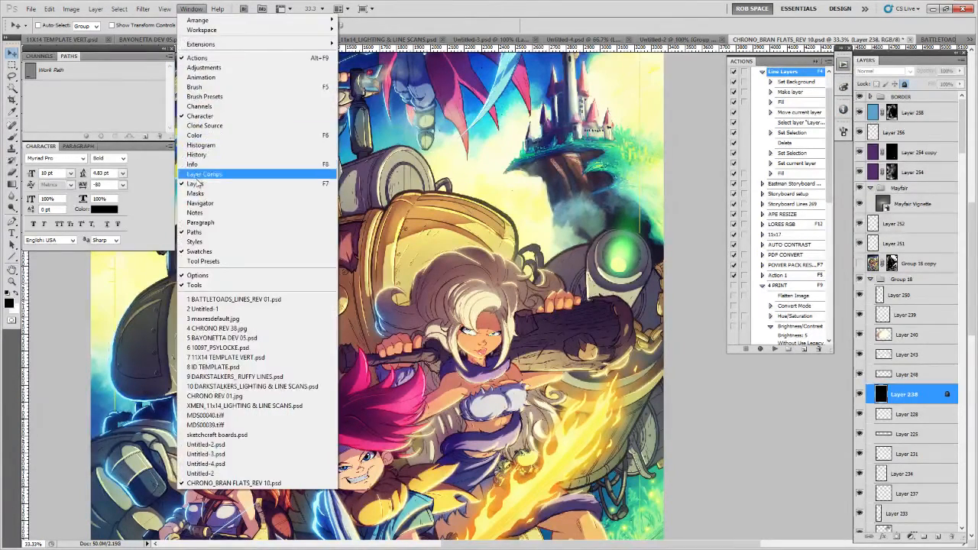
{"action": "left_click", "coordinate": [201, 156]}
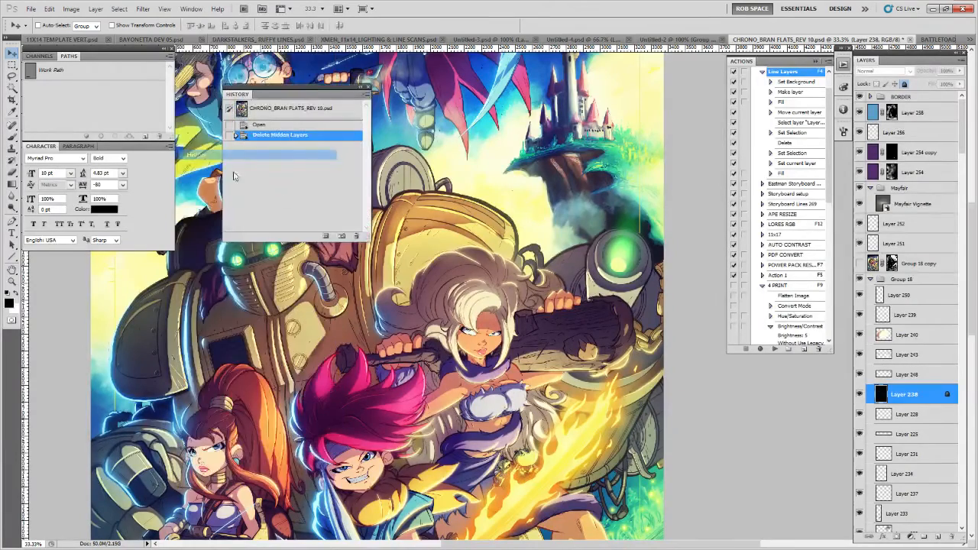
{"action": "left_click", "coordinate": [285, 128]}
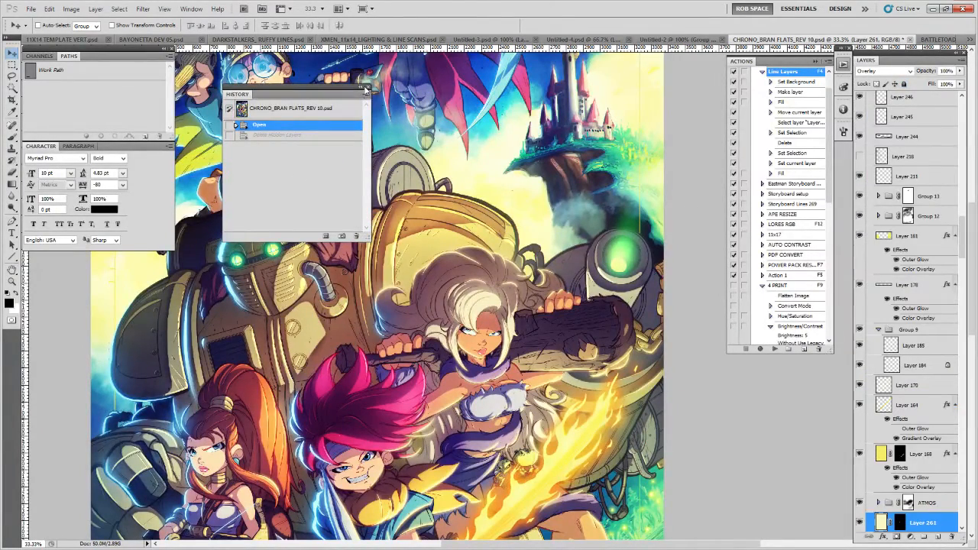
{"action": "left_click", "coordinate": [366, 89]}
Hide Layer 254, picked from the robot's golden shoulder armour on the canvas, and the Mayfair Vignette layer.
{"action": "scroll", "coordinate": [863, 187], "scroll_direction": "up", "scroll_amount": 5}
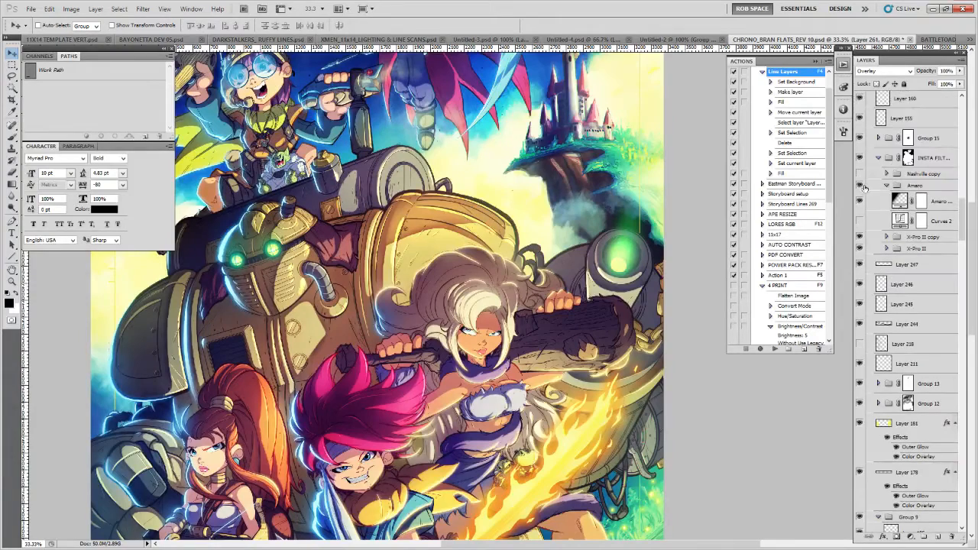
{"action": "scroll", "coordinate": [863, 187], "scroll_direction": "up", "scroll_amount": 8}
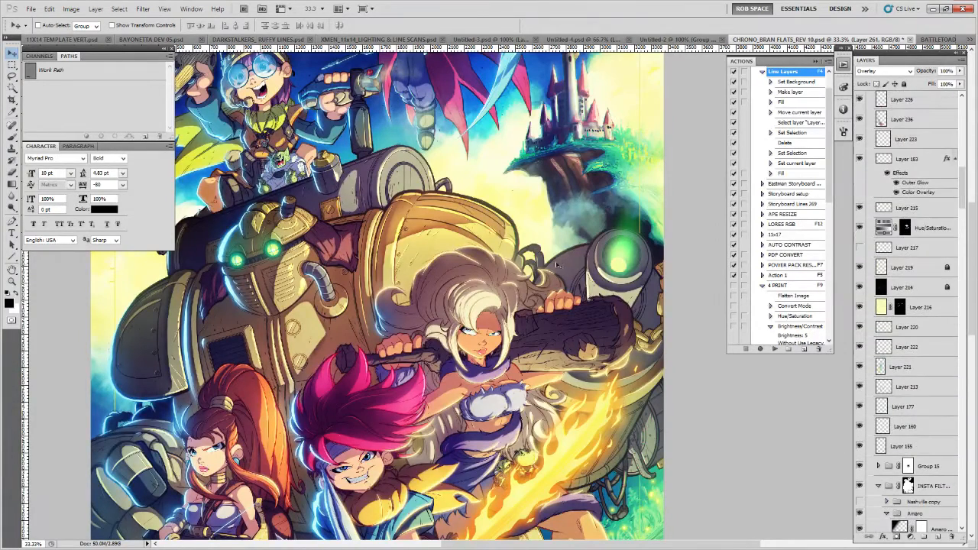
{"action": "left_click", "coordinate": [459, 220], "text": "ctrl"}
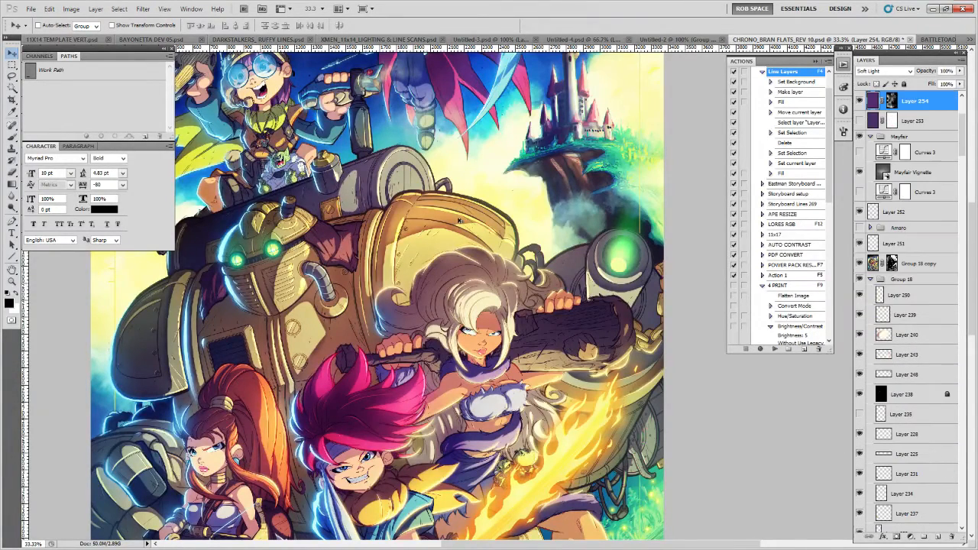
{"action": "left_click", "coordinate": [859, 101]}
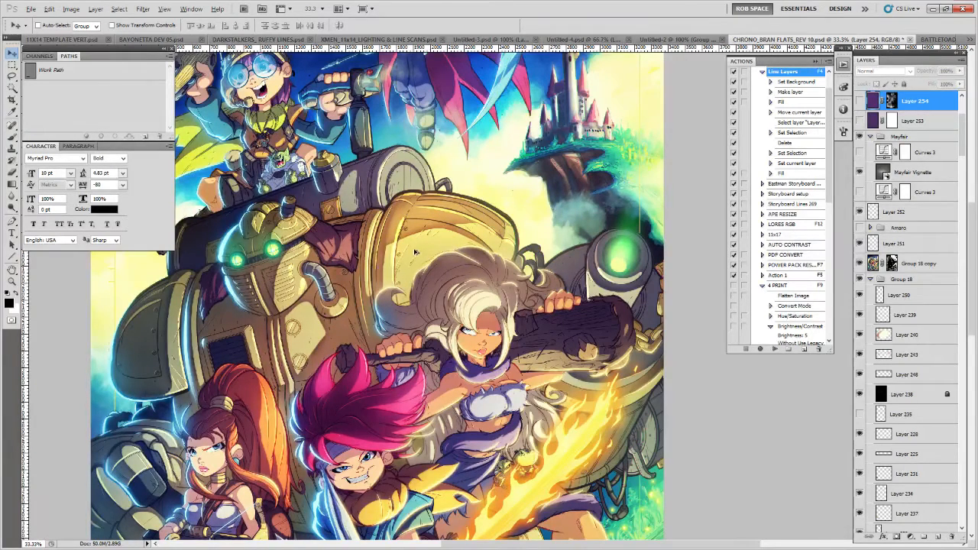
{"action": "left_click", "coordinate": [913, 172]}
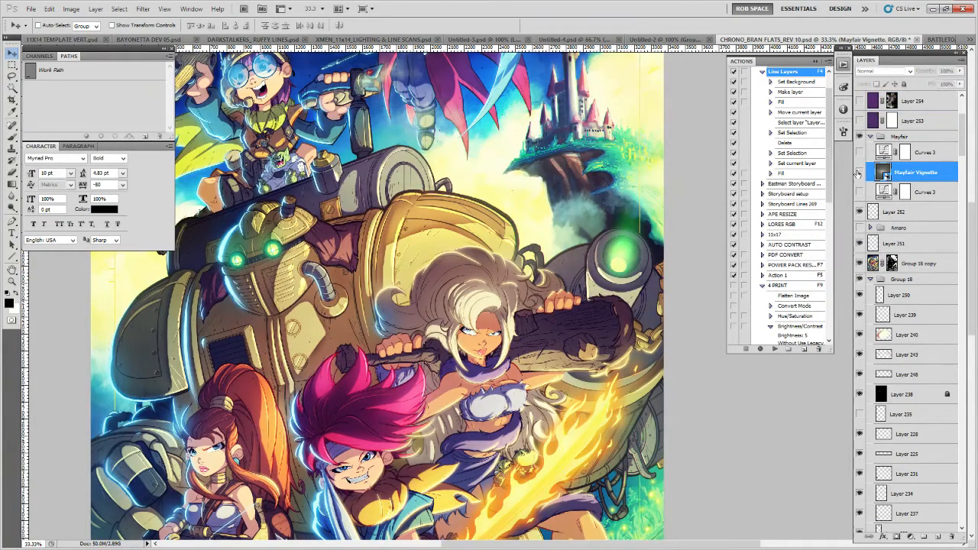
Hide the next overlays covering the golden shoulder armour: Layer 238, Layer 214 and the Amaro group.
{"action": "left_click", "coordinate": [879, 394]}
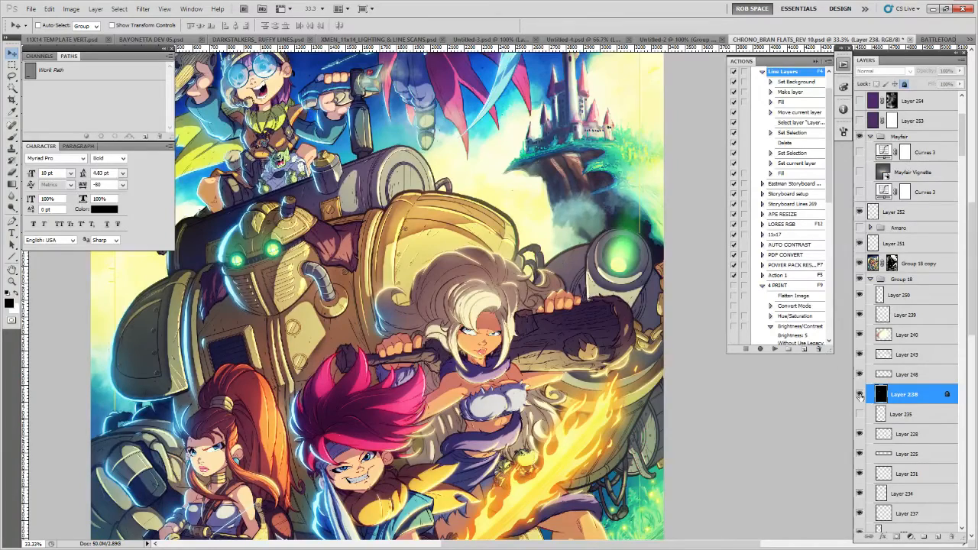
{"action": "left_click", "coordinate": [426, 247], "text": "ctrl"}
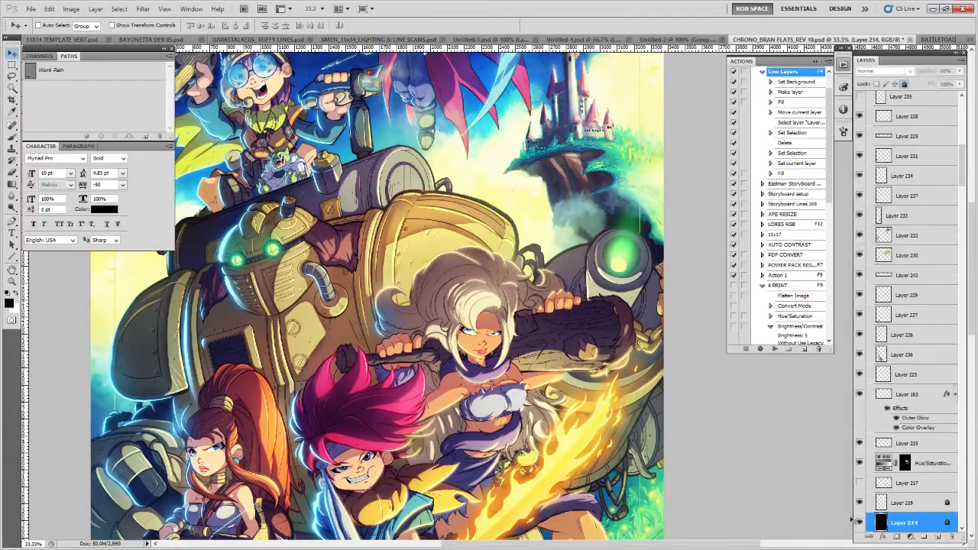
{"action": "left_click", "coordinate": [859, 522]}
{"action": "left_click", "coordinate": [426, 246], "text": "ctrl"}
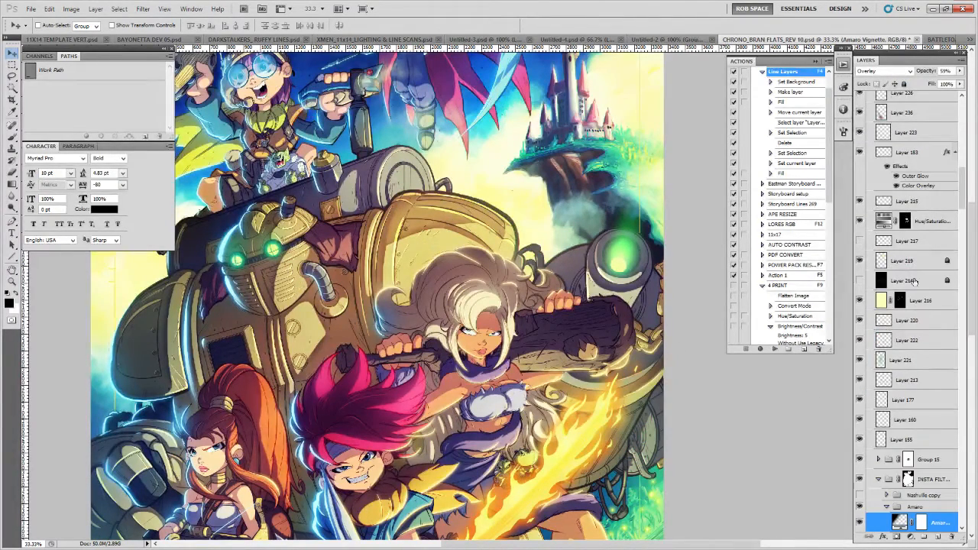
{"action": "scroll", "coordinate": [911, 384], "scroll_direction": "down", "scroll_amount": 2}
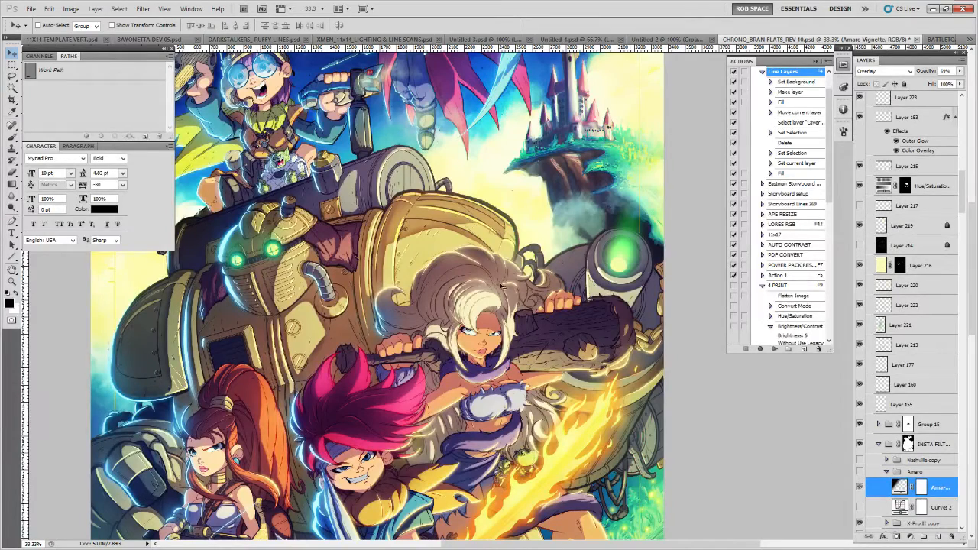
Hide Layer 210 copy, picked from the golden shoulder armour, and Layer 210 below it in Group 12.
{"action": "left_click", "coordinate": [428, 245], "text": "ctrl"}
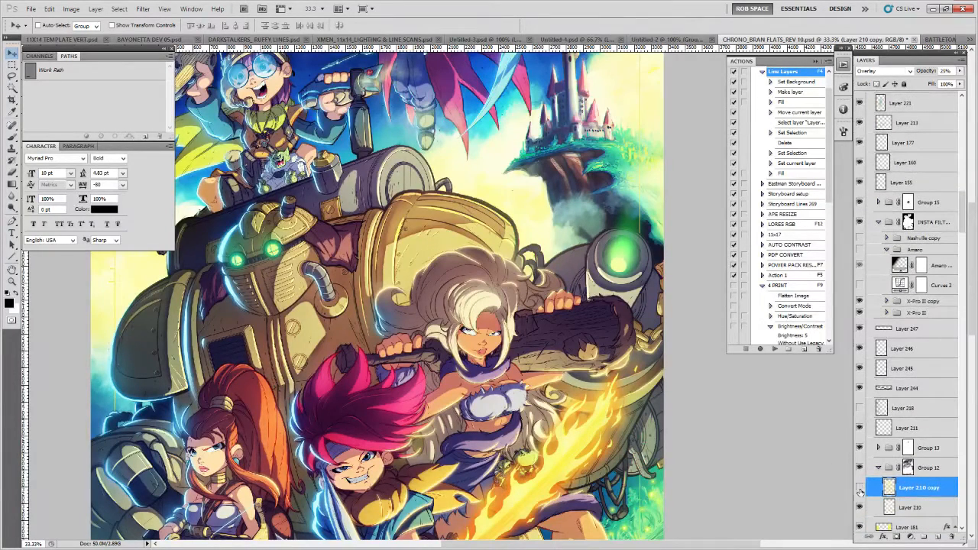
{"action": "left_click", "coordinate": [860, 488]}
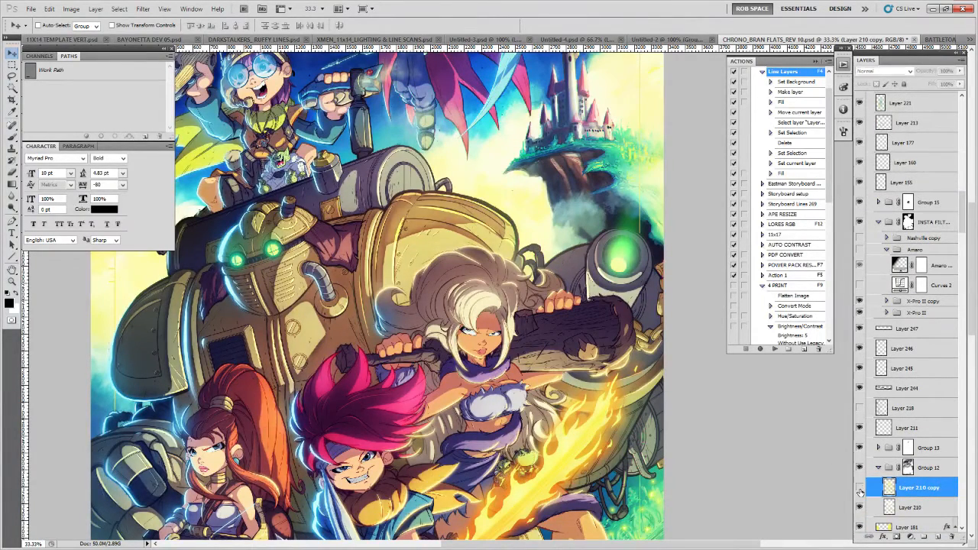
{"action": "left_click", "coordinate": [860, 488]}
{"action": "left_click", "coordinate": [917, 507]}
{"action": "scroll", "coordinate": [937, 451], "scroll_direction": "down", "scroll_amount": 1}
{"action": "scroll", "coordinate": [936, 451], "scroll_direction": "down", "scroll_amount": 3}
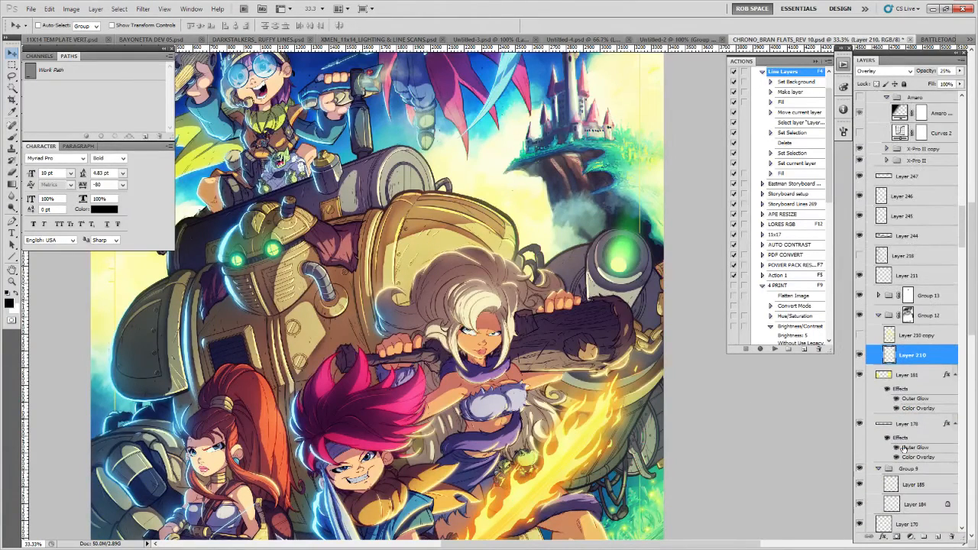
{"action": "left_click", "coordinate": [860, 356]}
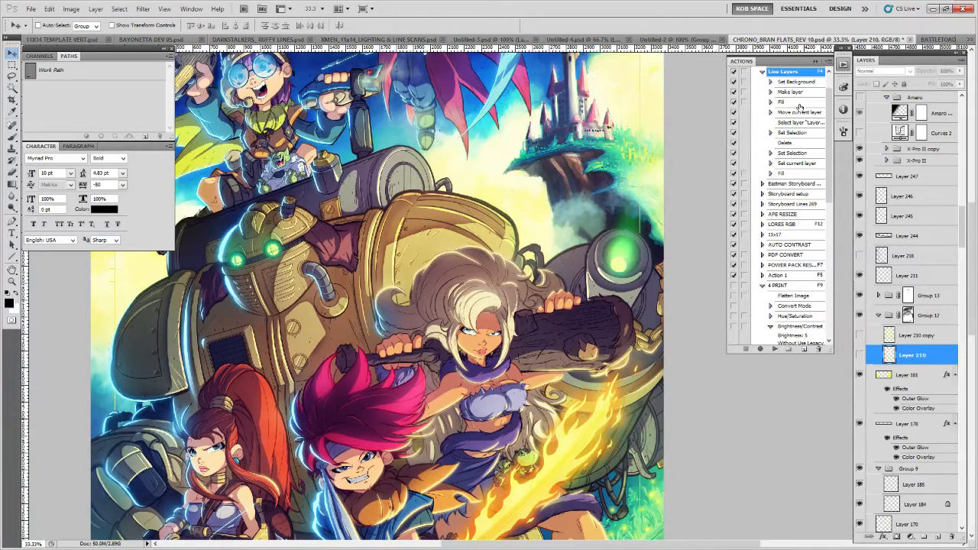
Open the document history and compare the Delete Hidden Layers state with the Open state, ending on Open.
{"action": "left_click", "coordinate": [191, 9]}
{"action": "mouse_move", "coordinate": [164, 9]}
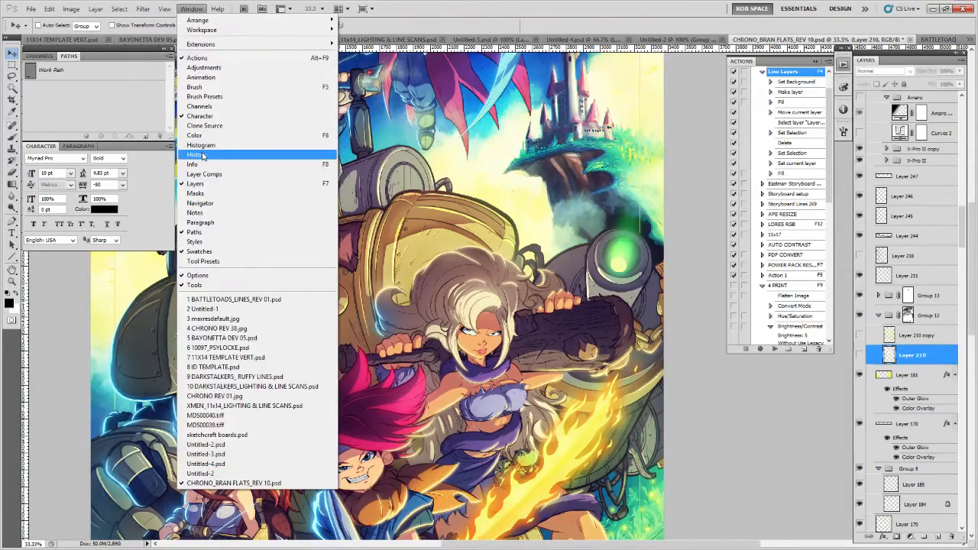
{"action": "left_click", "coordinate": [203, 156]}
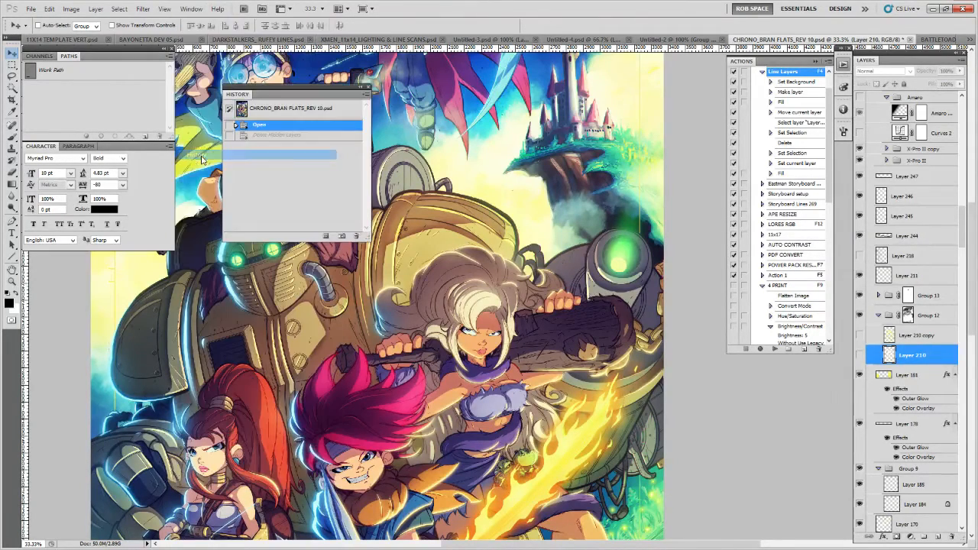
{"action": "left_click", "coordinate": [272, 108]}
{"action": "key", "text": "ctrl+shift+z"}
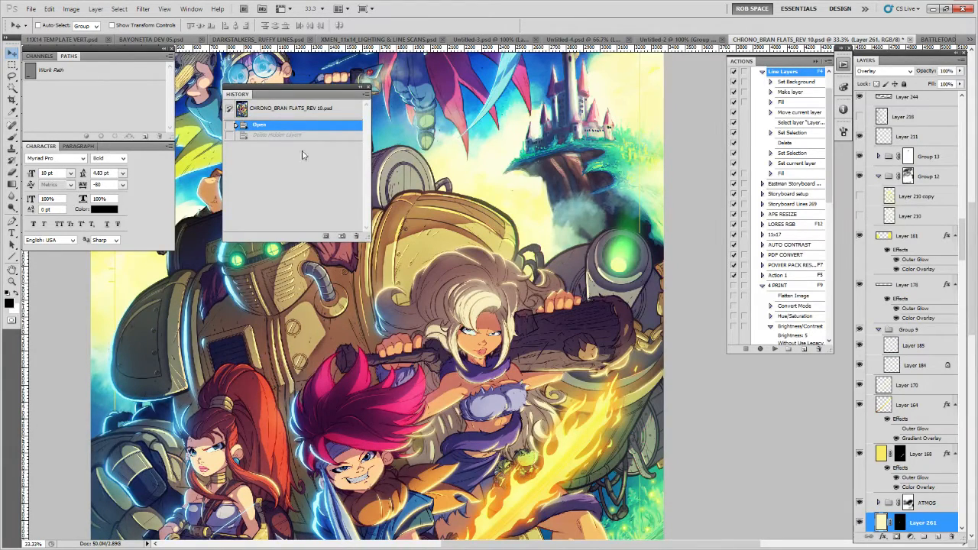
{"action": "left_click", "coordinate": [295, 135]}
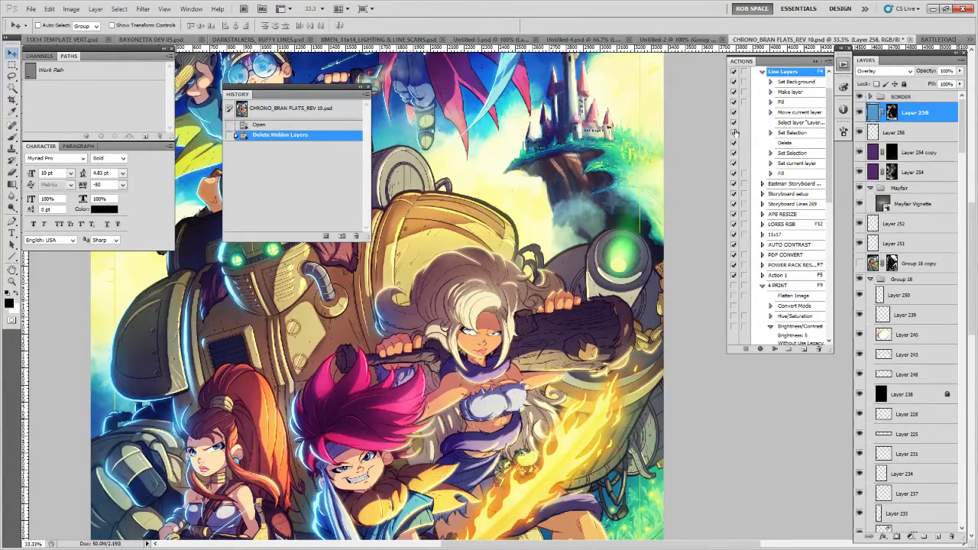
{"action": "left_click", "coordinate": [297, 124]}
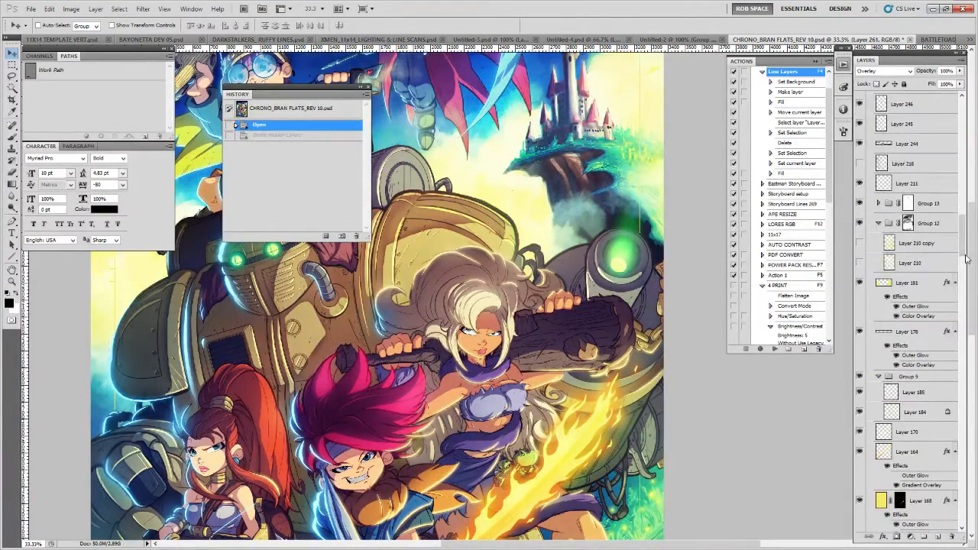
Lock Layer 258 completely and toggle its visibility to compare its effect, leaving it shown.
{"action": "left_click_drag", "start_coordinate": [964, 256], "coordinate": [974, 124]}
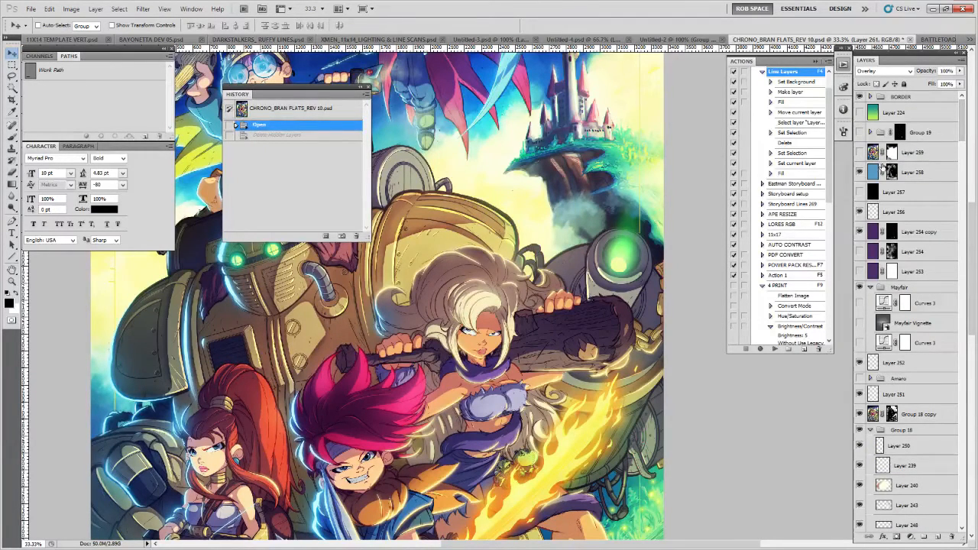
{"action": "left_click", "coordinate": [911, 174]}
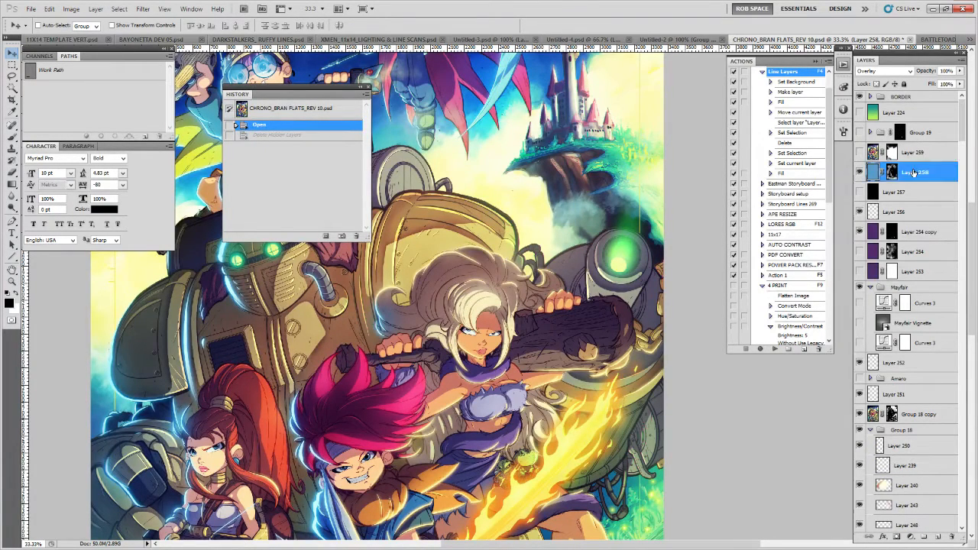
{"action": "left_click", "coordinate": [859, 174]}
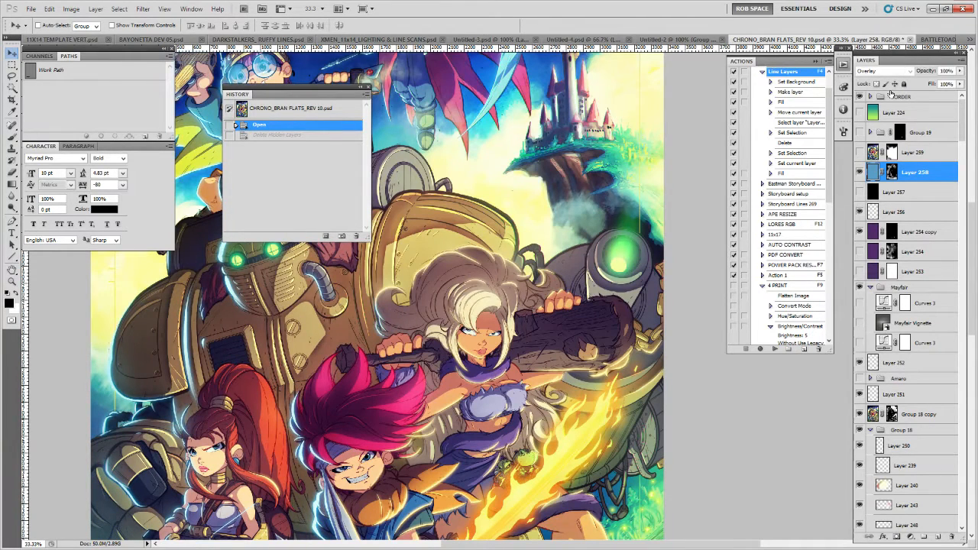
{"action": "left_click", "coordinate": [859, 175]}
{"action": "left_click", "coordinate": [859, 174]}
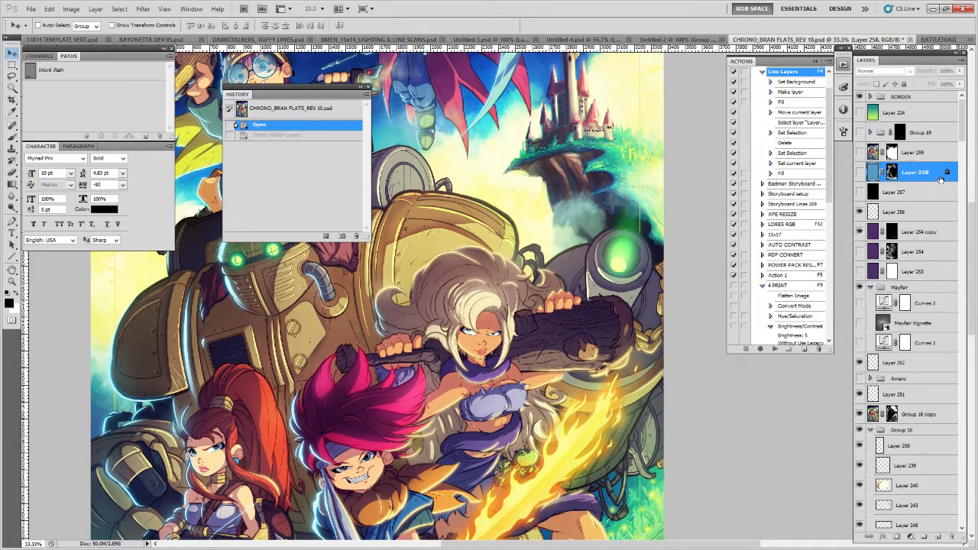
{"action": "left_click", "coordinate": [859, 174]}
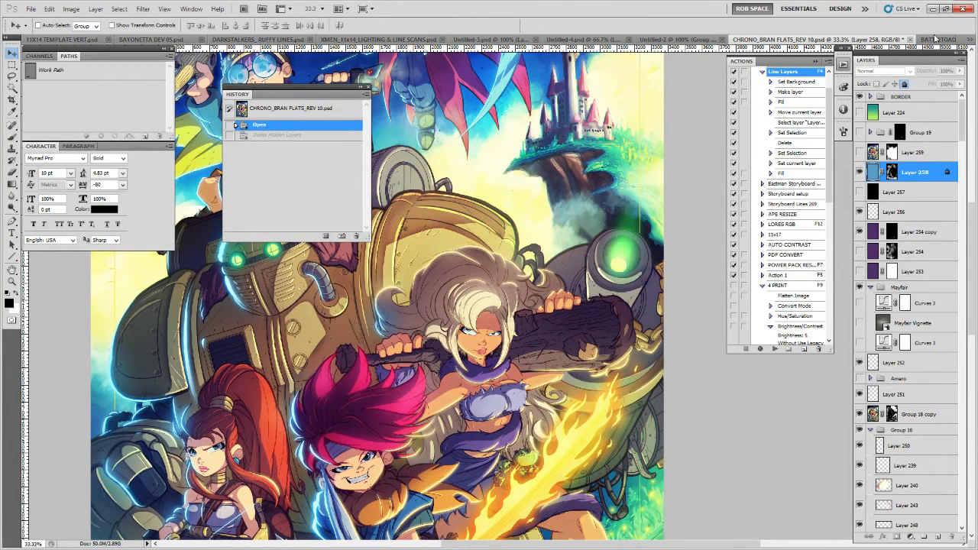
Show Layer 257 to check its Color Dodge effect, hide it again, and pick Group 18 copy from the cannon.
{"action": "left_click", "coordinate": [862, 193]}
{"action": "left_click", "coordinate": [879, 194]}
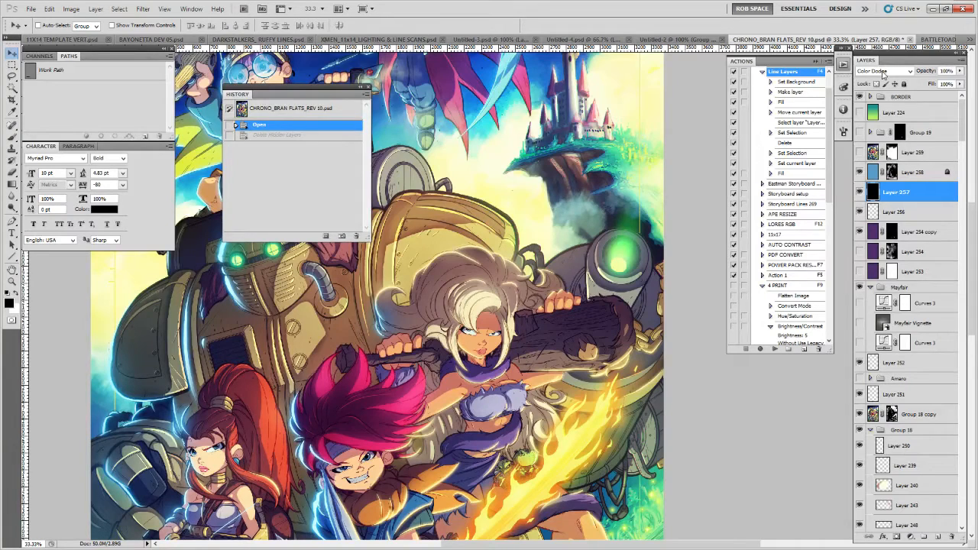
{"action": "left_click", "coordinate": [859, 192]}
{"action": "left_click", "coordinate": [593, 249], "text": "ctrl"}
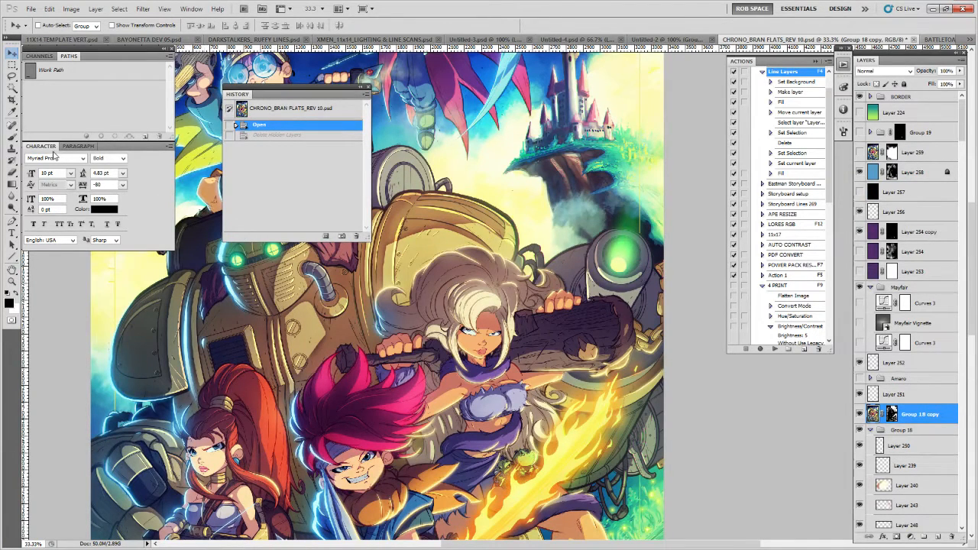
In BATTLETOADS_LINES_REV 01.psd, add two new layers above Layer 268 and brush a thick black scribble beside the arcade cabinet, returning to the Move tool.
{"action": "left_click", "coordinate": [14, 138]}
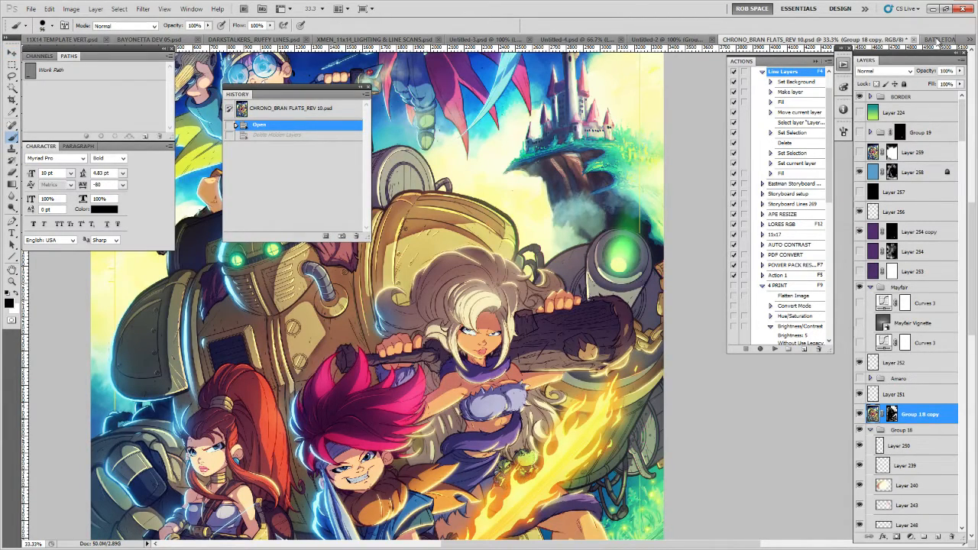
{"action": "left_click", "coordinate": [938, 39]}
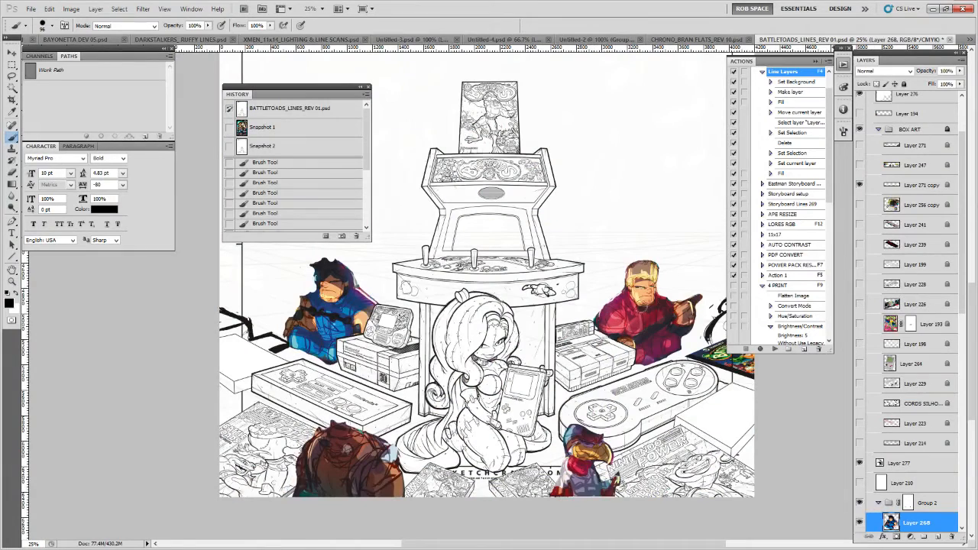
{"action": "left_click_drag", "start_coordinate": [645, 304], "coordinate": [557, 412]}
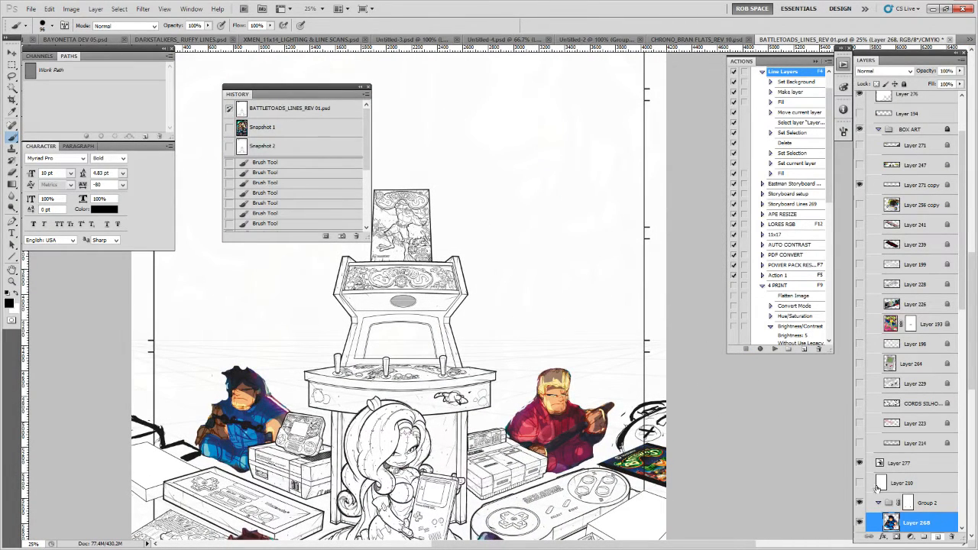
{"action": "left_click", "coordinate": [938, 537]}
{"action": "left_click", "coordinate": [938, 537]}
{"action": "mouse_move", "coordinate": [567, 306]}
{"action": "left_mouse_down"}
{"action": "mouse_move", "coordinate": [537, 296]}
{"action": "mouse_move", "coordinate": [538, 266]}
{"action": "mouse_move", "coordinate": [544, 315]}
{"action": "left_mouse_up"}
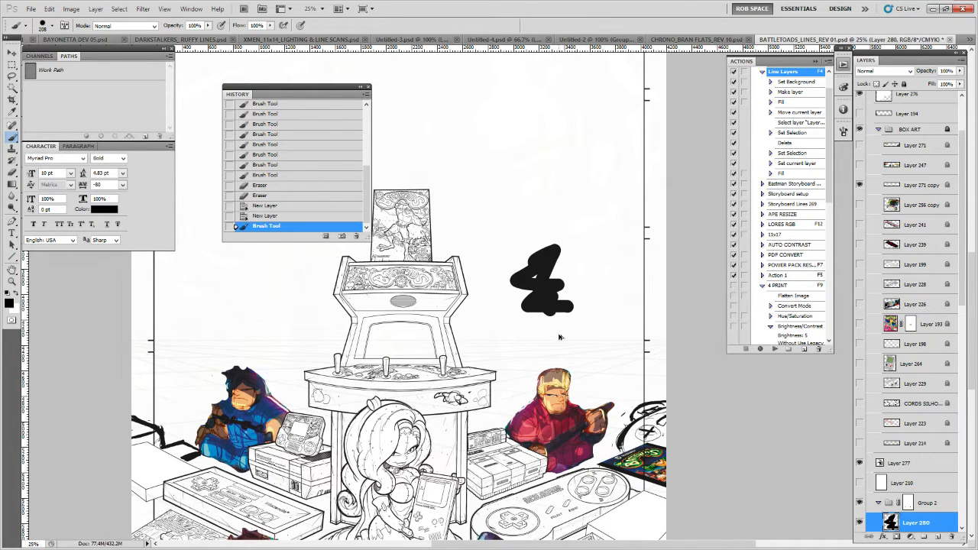
{"action": "key", "text": "v"}
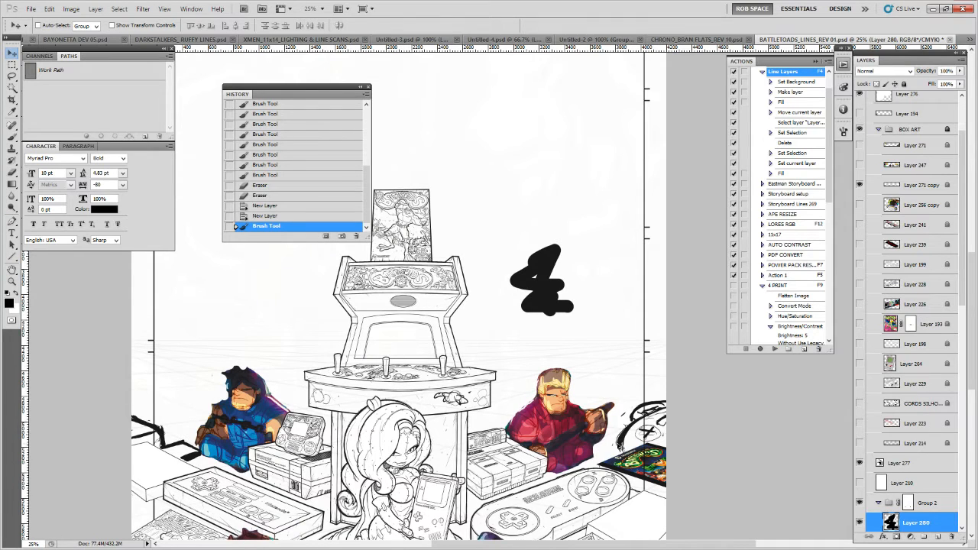
Pick the layers of the blue, brown, bird and red characters in turn on the canvas, ending on the brown character's Layer 266.
{"action": "left_click", "coordinate": [255, 414]}
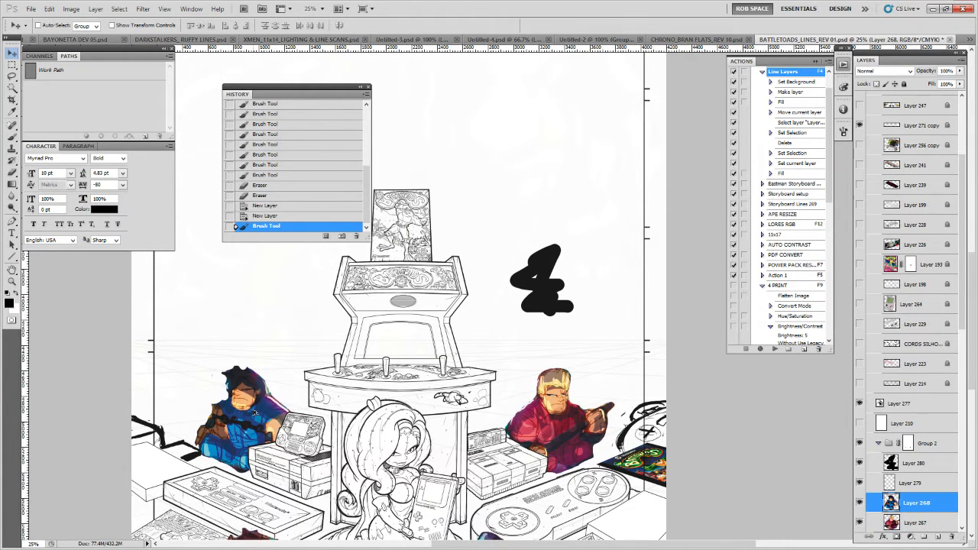
{"action": "scroll", "coordinate": [479, 395], "scroll_direction": "down", "scroll_amount": 5}
{"action": "left_click", "coordinate": [266, 436]}
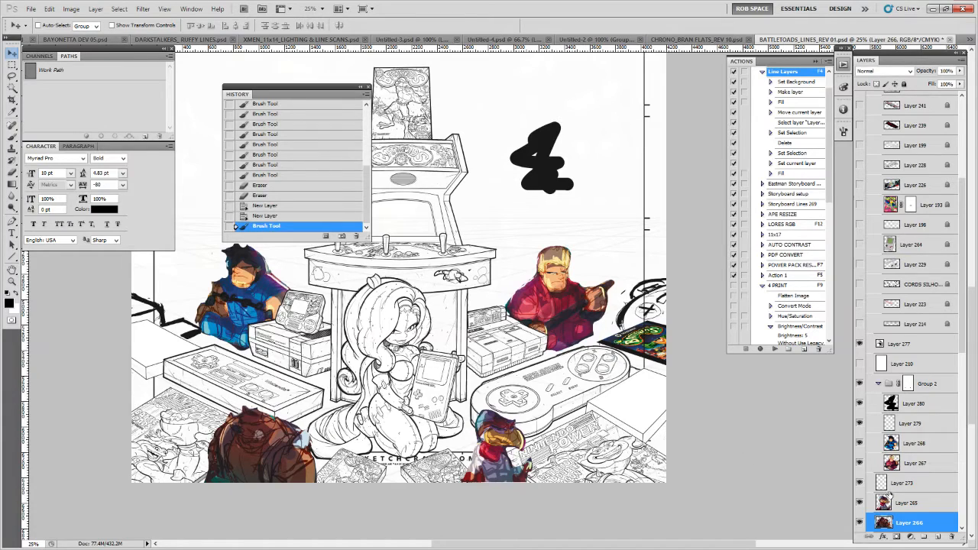
{"action": "left_click", "coordinate": [488, 447], "text": "ctrl"}
{"action": "left_click", "coordinate": [564, 279], "text": "ctrl"}
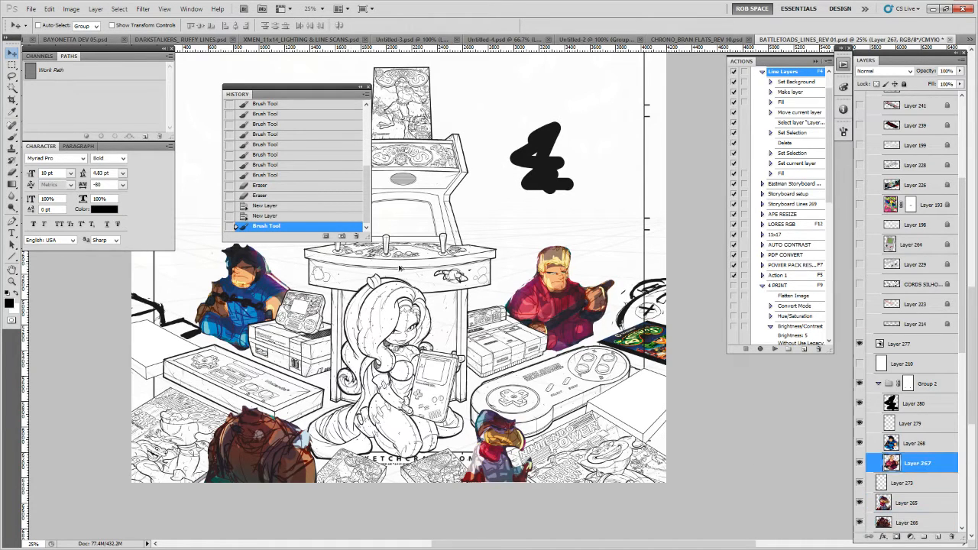
{"action": "left_click", "coordinate": [253, 289], "text": "ctrl"}
{"action": "left_click", "coordinate": [260, 442], "text": "ctrl"}
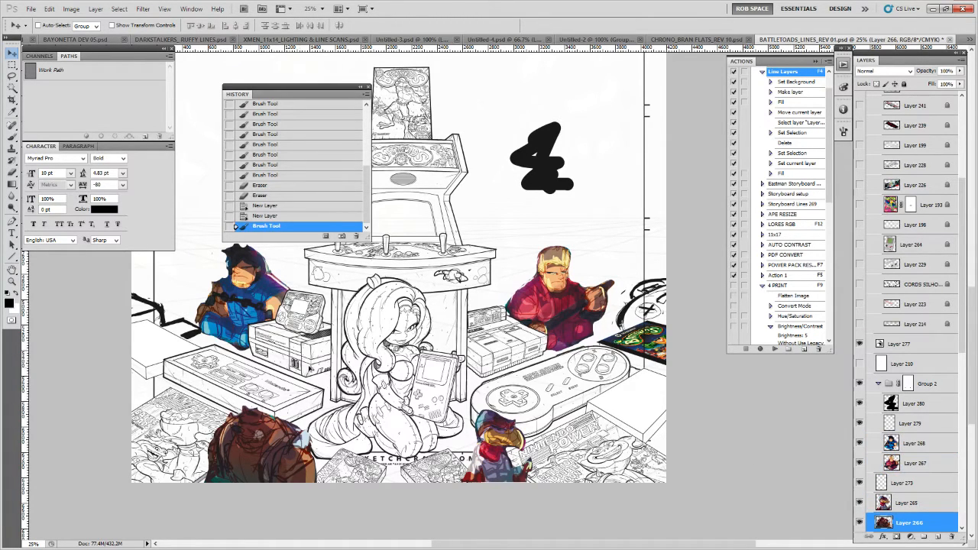
Pick layers from the line art around the consoles and the kneeling girl, ending on Layer 275 in the ART group.
{"action": "left_click", "coordinate": [317, 337], "text": "ctrl"}
{"action": "left_click", "coordinate": [362, 291], "text": "ctrl"}
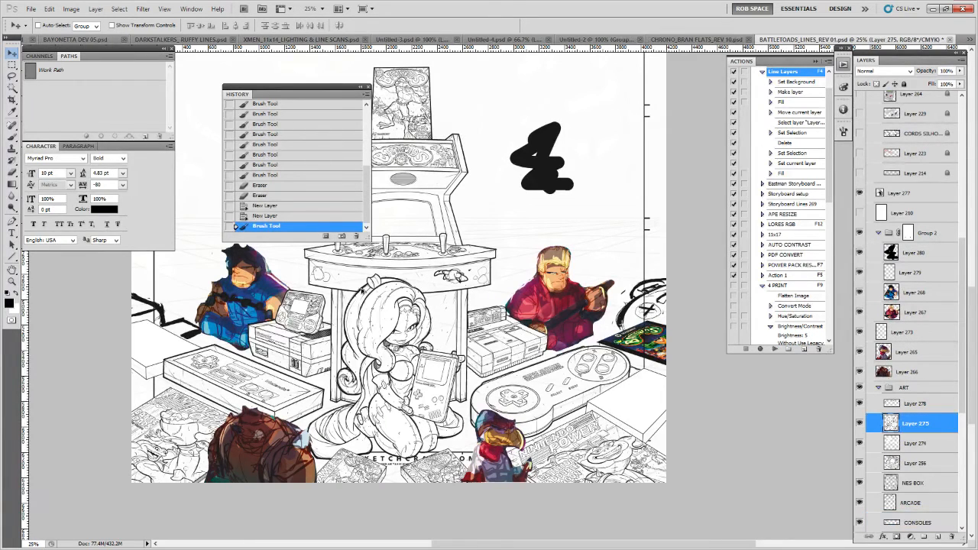
{"action": "left_click", "coordinate": [433, 301], "text": "ctrl"}
{"action": "left_click", "coordinate": [425, 305], "text": "ctrl"}
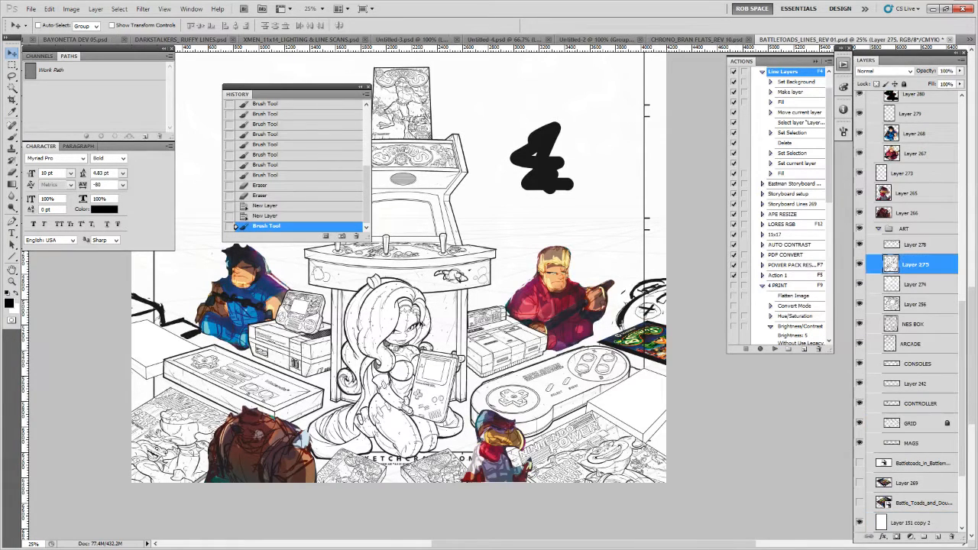
{"action": "left_click", "coordinate": [427, 342], "text": "ctrl"}
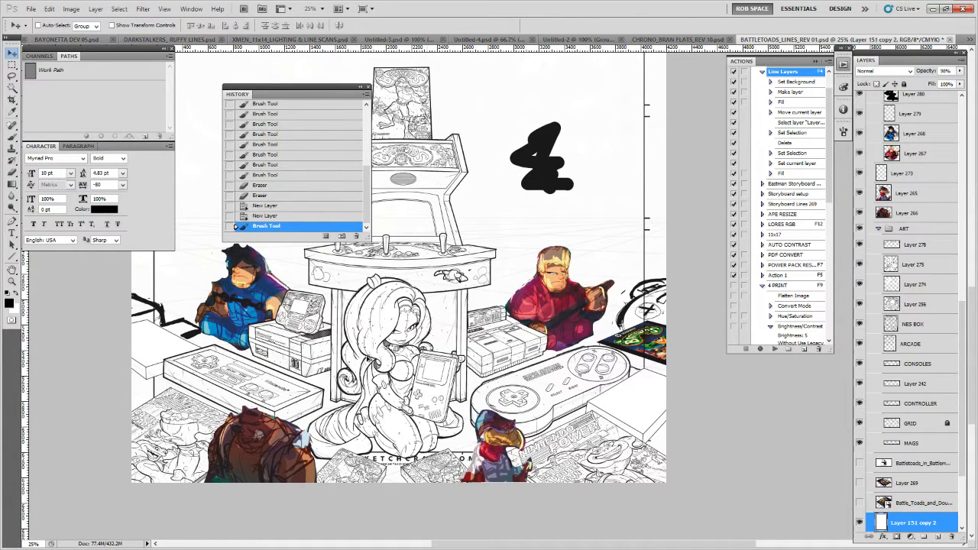
{"action": "left_click", "coordinate": [368, 358], "text": "ctrl"}
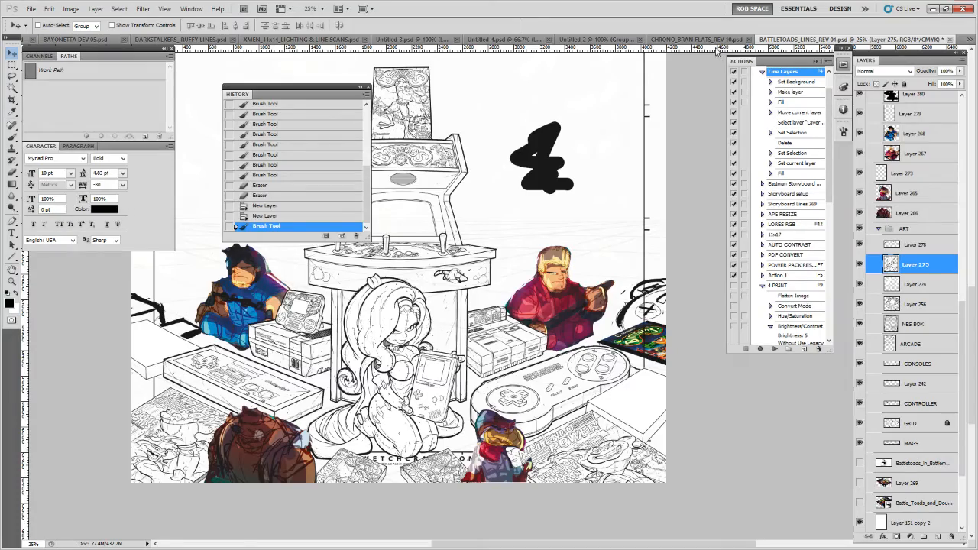
Switch to CHRONO_BRAN FLATS_REV 10.psd and pick Layer 232 and Layer 159 directly from the frog's face.
{"action": "key", "text": "ctrl+shift+Tab"}
{"action": "left_click_drag", "start_coordinate": [330, 351], "coordinate": [600, 357]}
{"action": "left_click_drag", "start_coordinate": [594, 296], "coordinate": [515, 289]}
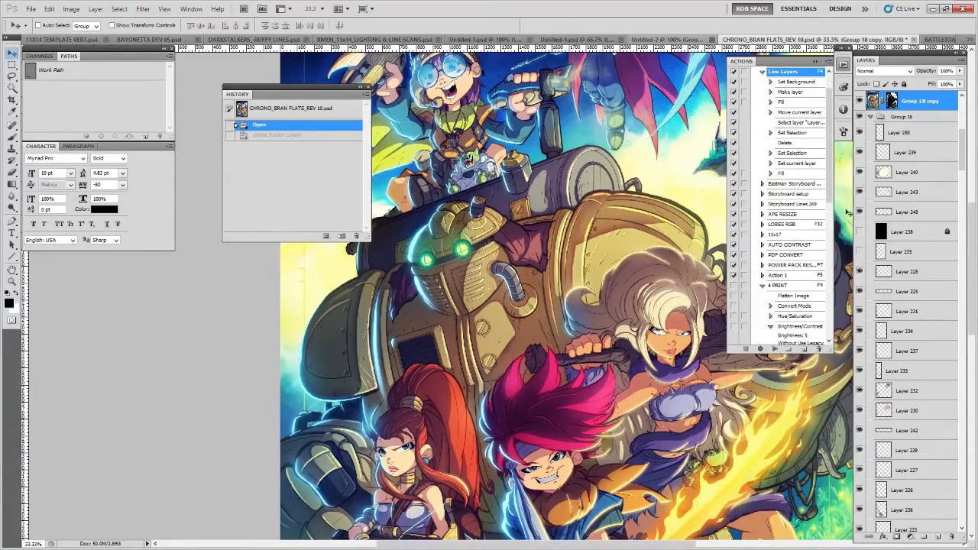
{"action": "left_click_drag", "start_coordinate": [561, 411], "coordinate": [529, 296]}
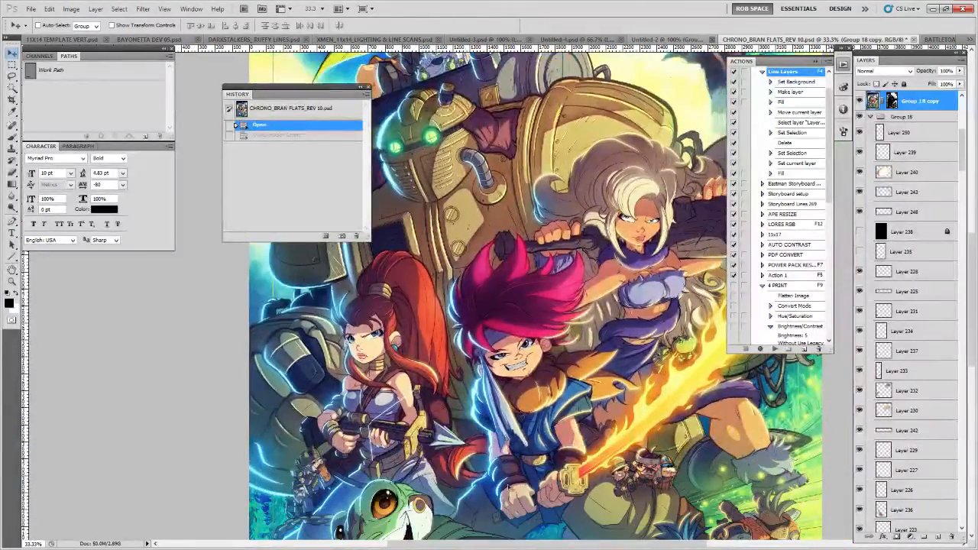
{"action": "left_click_drag", "start_coordinate": [510, 488], "coordinate": [498, 419]}
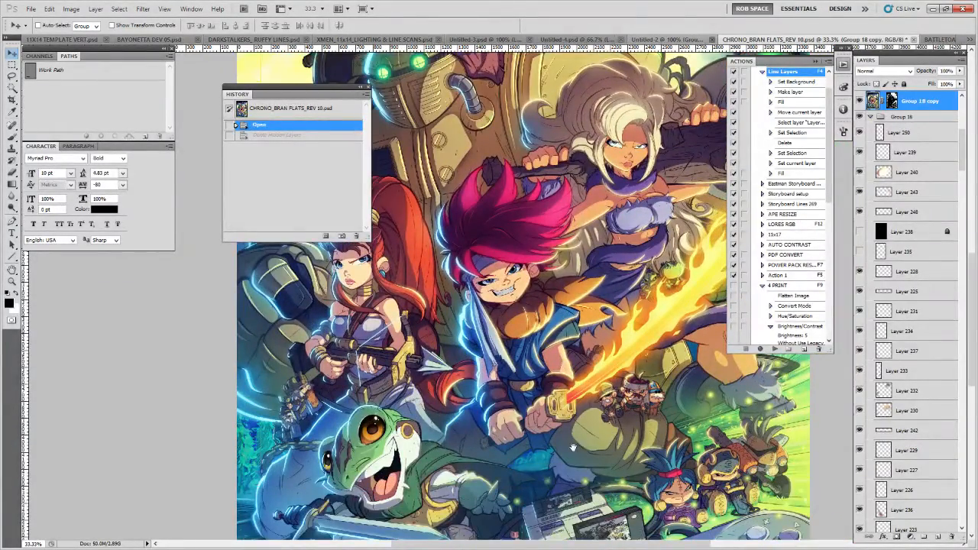
{"action": "left_click_drag", "start_coordinate": [573, 447], "coordinate": [564, 355]}
{"action": "left_click", "coordinate": [368, 367], "text": "ctrl"}
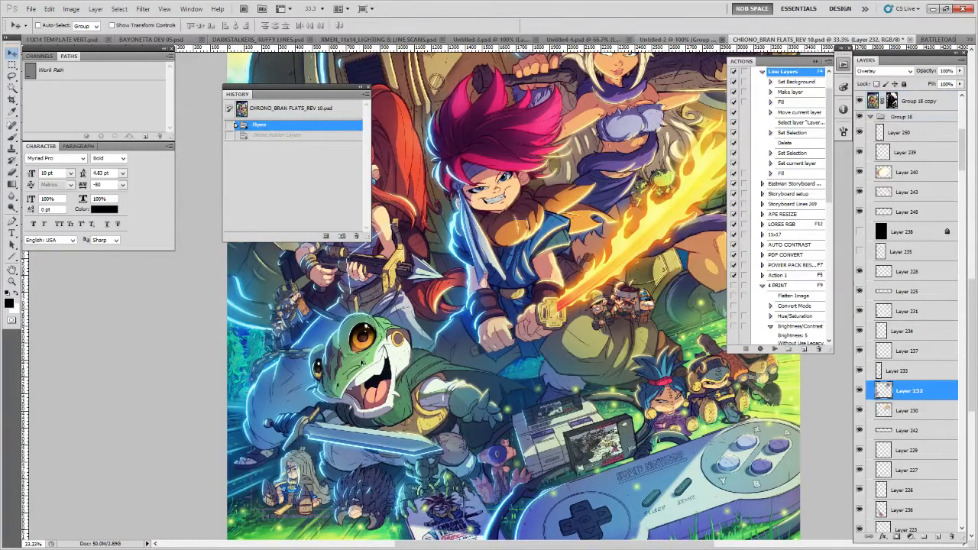
{"action": "left_click", "coordinate": [361, 362], "text": "ctrl"}
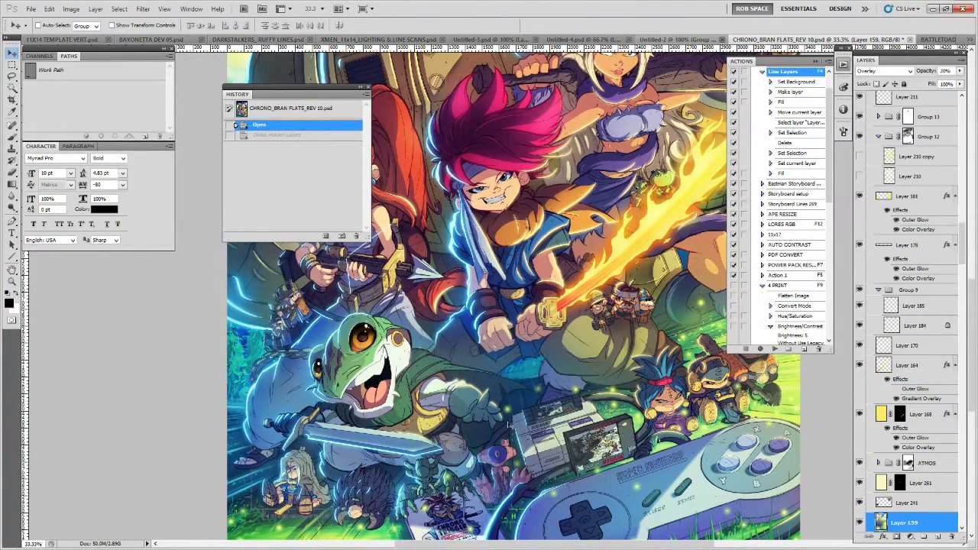
{"action": "scroll", "coordinate": [509, 425], "scroll_direction": "down", "scroll_amount": 1}
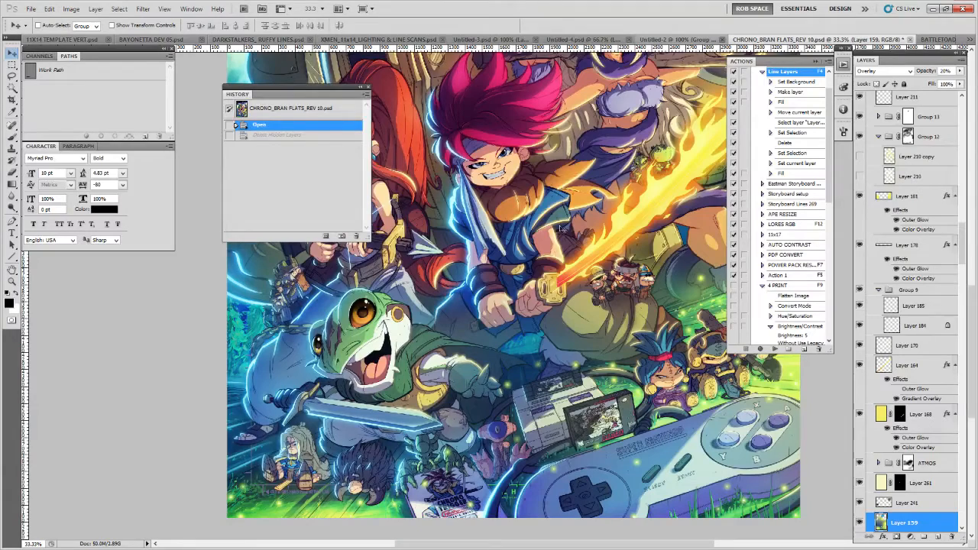
Return to BATTLETOADS_LINES_REV 01.psd and pick the red, bird, brown and blue characters' layers on the canvas, ending on Layer 268.
{"action": "left_click", "coordinate": [932, 40]}
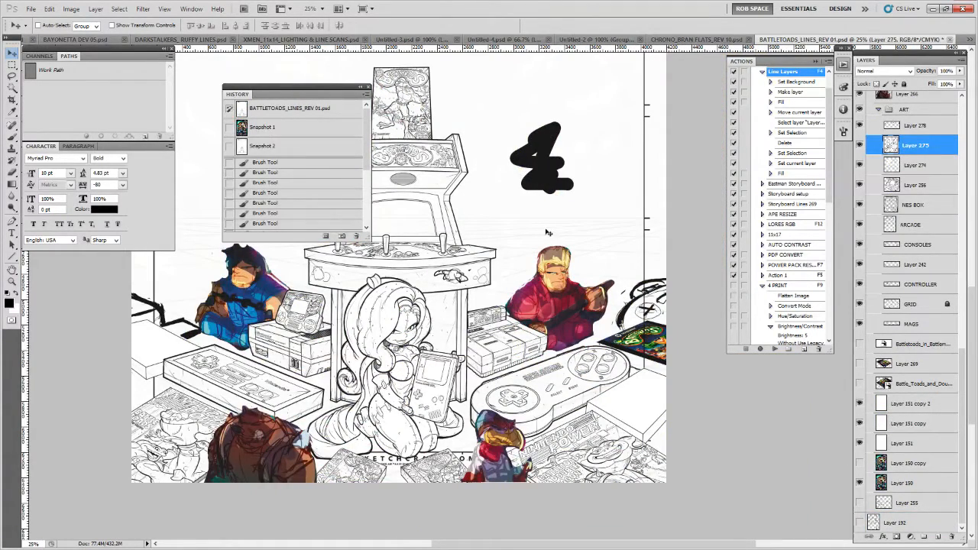
{"action": "left_click", "coordinate": [560, 305], "text": "ctrl"}
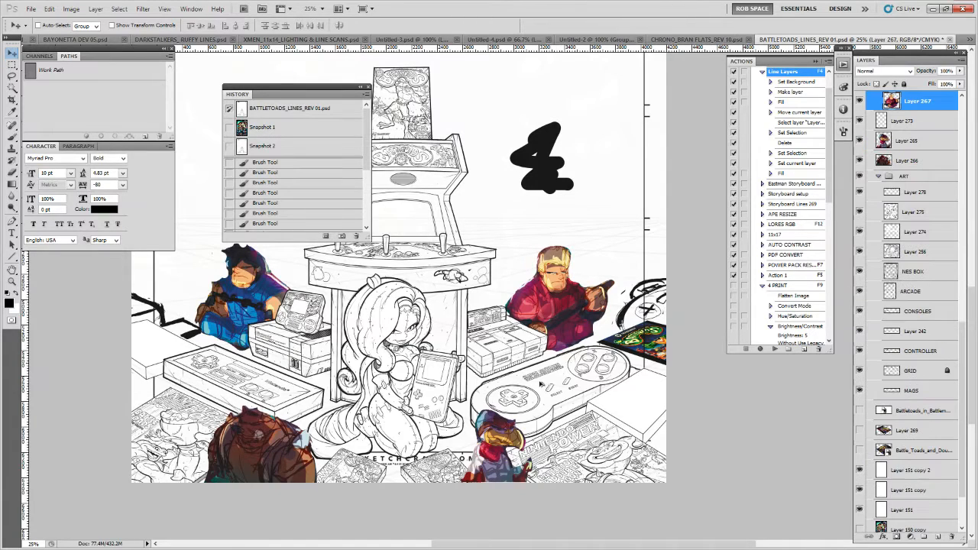
{"action": "left_click", "coordinate": [489, 434], "text": "ctrl"}
{"action": "left_click", "coordinate": [248, 460], "text": "ctrl"}
{"action": "left_click", "coordinate": [239, 280], "text": "ctrl"}
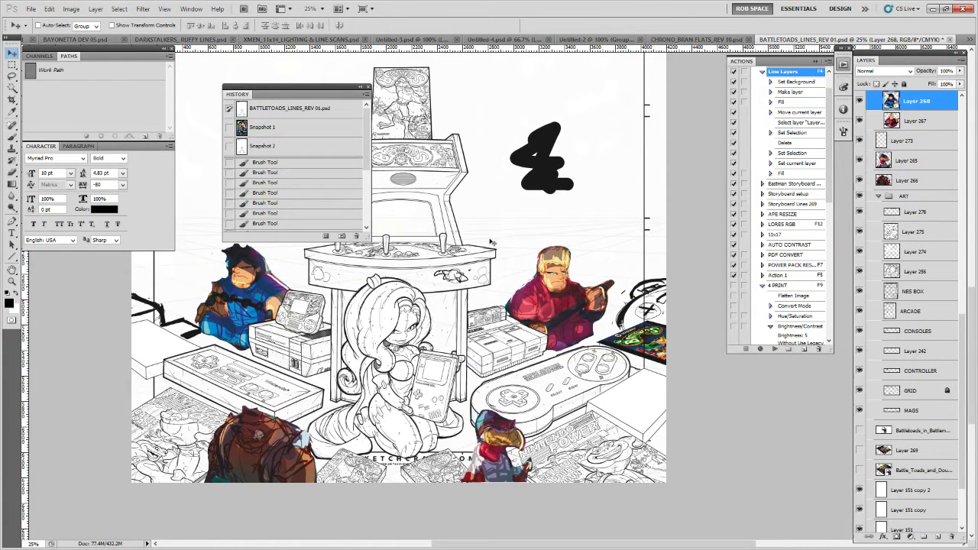
Pick the black scribble's Layer 280 on the canvas, followed by the blue, red, bird and brown characters' layers, ending on Layer 266.
{"action": "left_click_drag", "start_coordinate": [481, 147], "coordinate": [523, 429]}
{"action": "left_click", "coordinate": [580, 425], "text": "ctrl"}
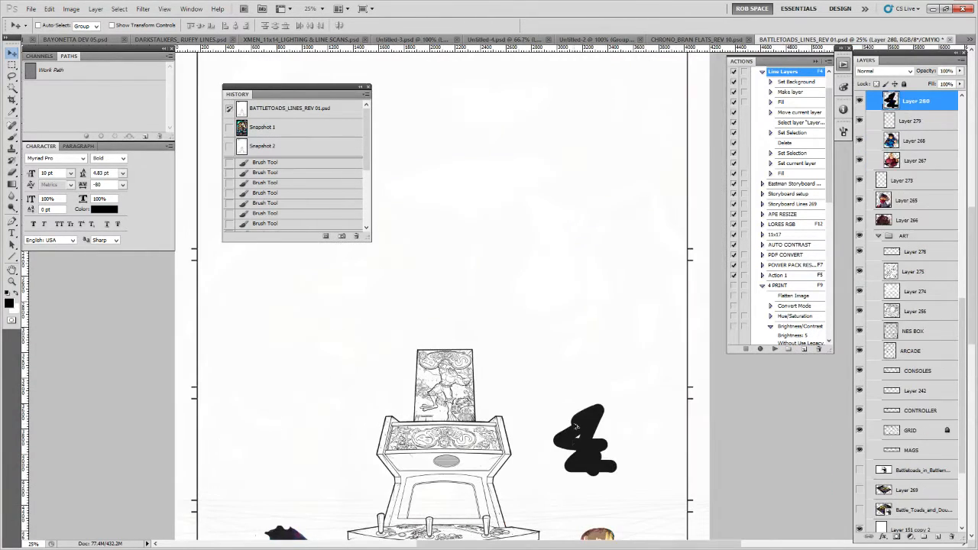
{"action": "left_click_drag", "start_coordinate": [551, 479], "coordinate": [577, 248]}
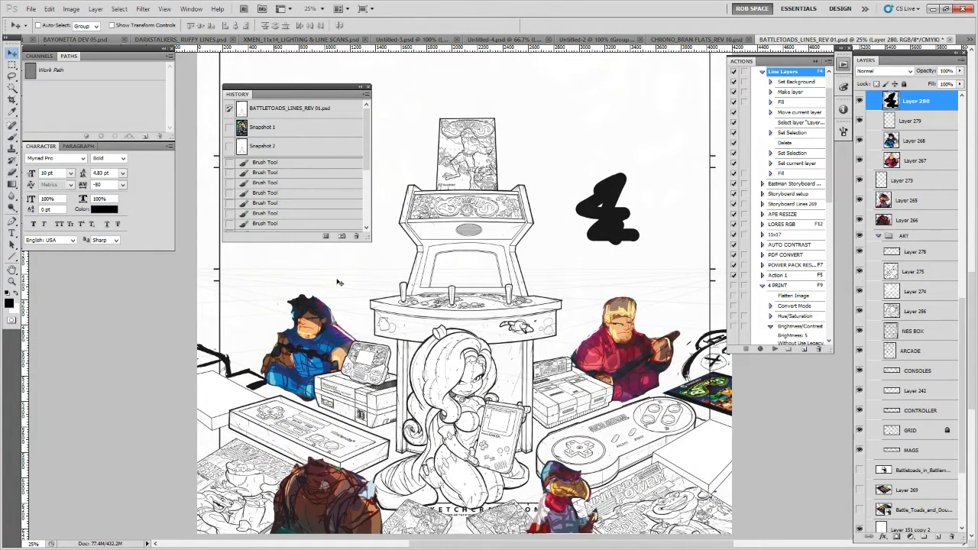
{"action": "left_click", "coordinate": [309, 324], "text": "ctrl"}
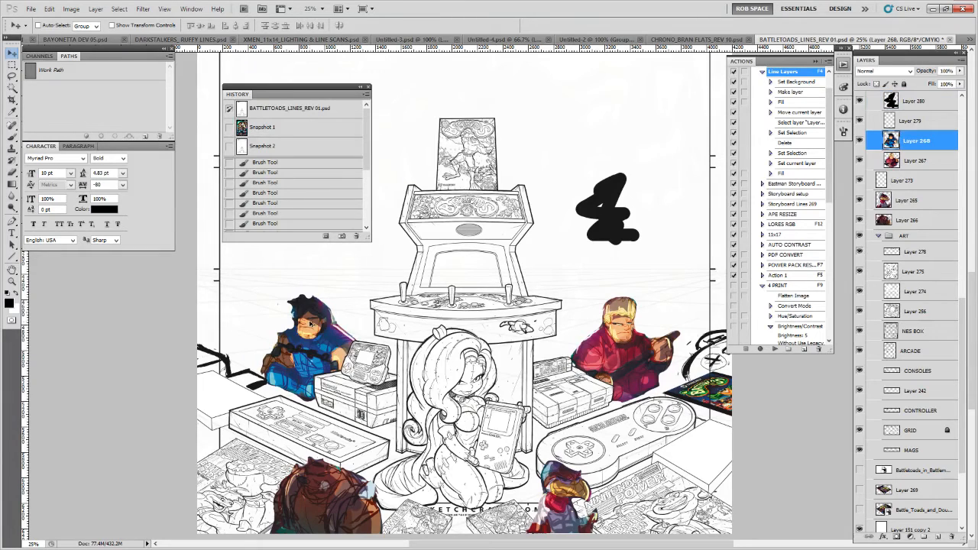
{"action": "left_click", "coordinate": [634, 394], "text": "ctrl"}
{"action": "left_click", "coordinate": [561, 497], "text": "ctrl"}
{"action": "left_click", "coordinate": [356, 500], "text": "ctrl"}
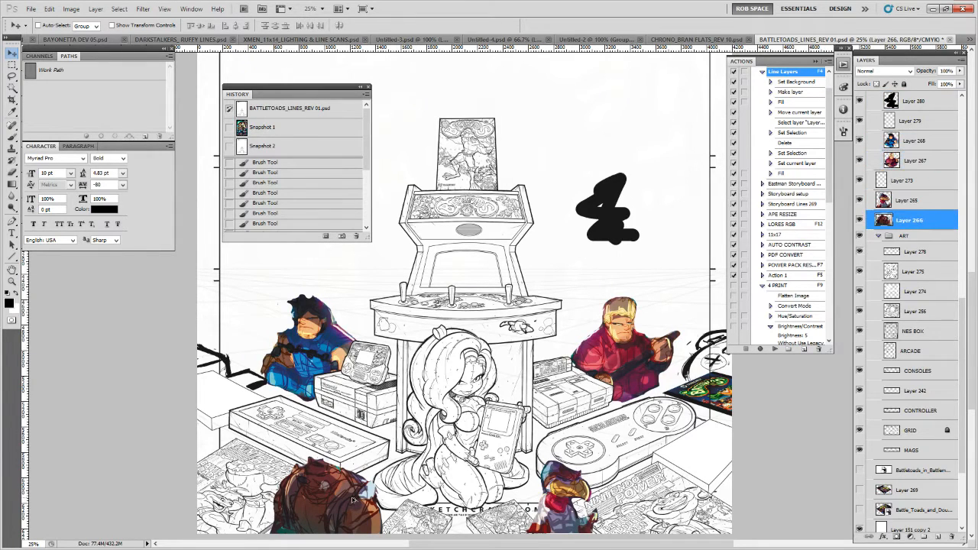
Alternate between the Brush and Move tools, picking the blue, red and bird characters' layers, and end with the Brush on Layer 265.
{"action": "key", "text": "b"}
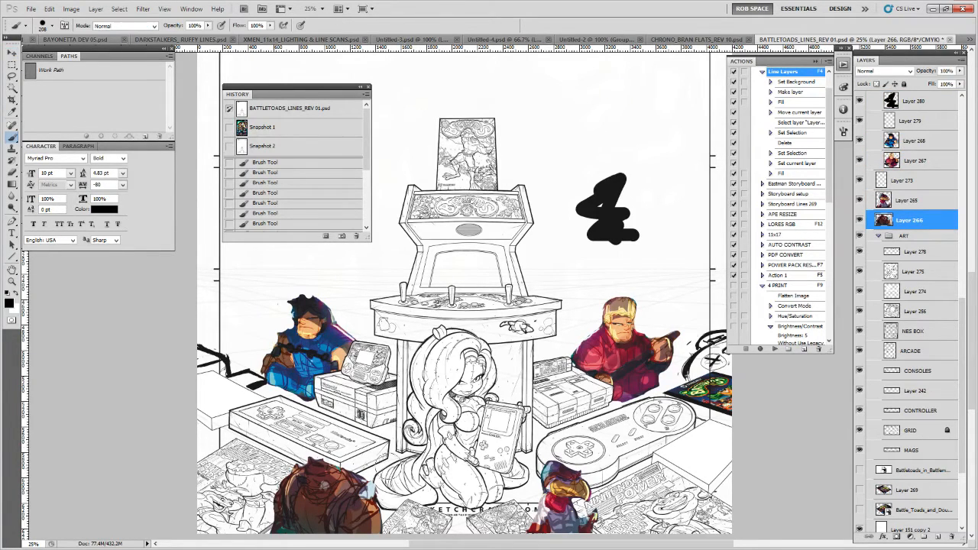
{"action": "left_click_drag", "start_coordinate": [508, 386], "coordinate": [522, 346]}
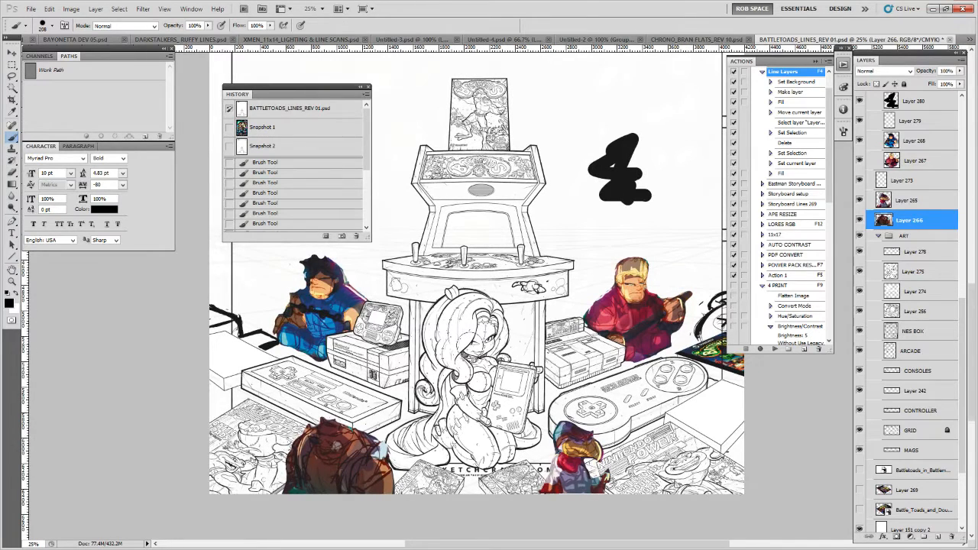
{"action": "key", "text": "v"}
{"action": "left_click", "coordinate": [372, 290]}
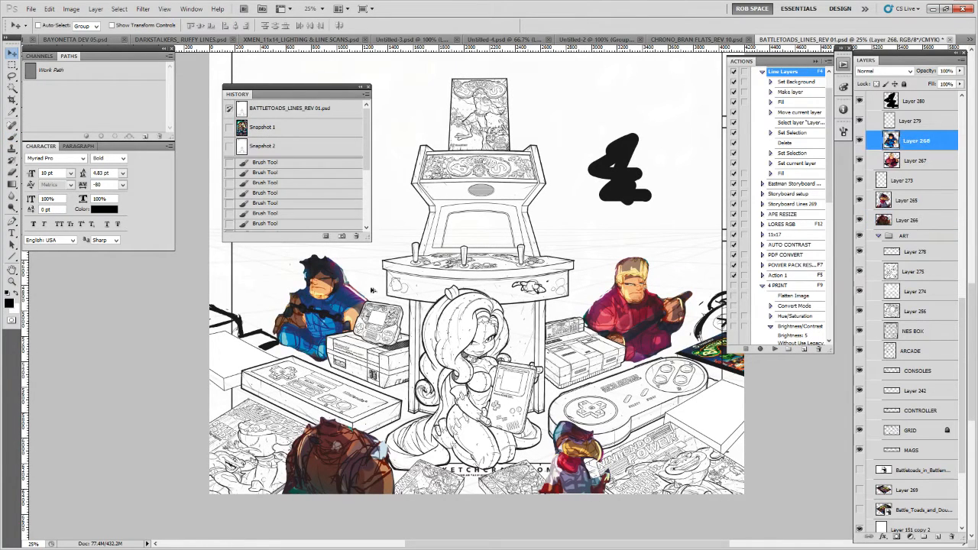
{"action": "left_click", "coordinate": [625, 307]}
{"action": "left_click", "coordinate": [589, 446]}
{"action": "key", "text": "b"}
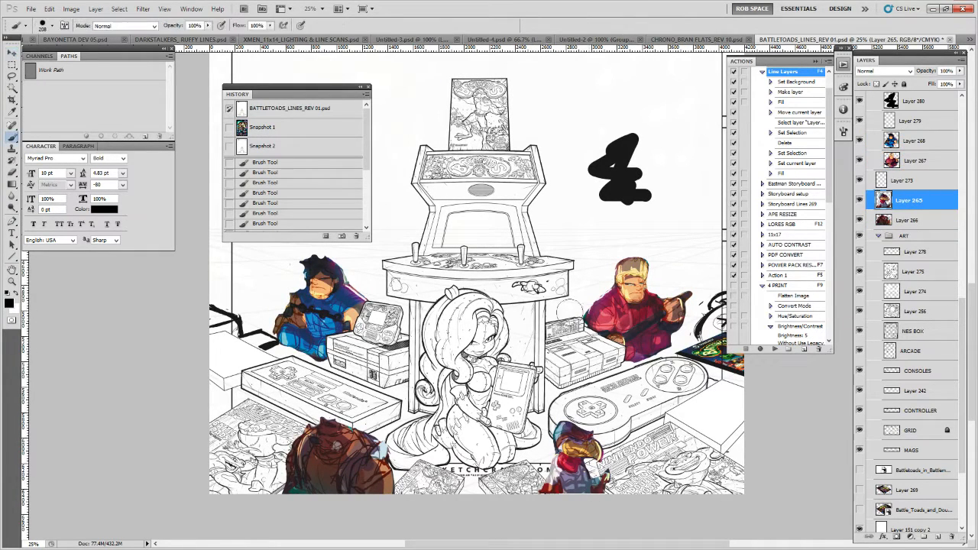
{"action": "left_click_drag", "start_coordinate": [589, 270], "coordinate": [557, 327]}
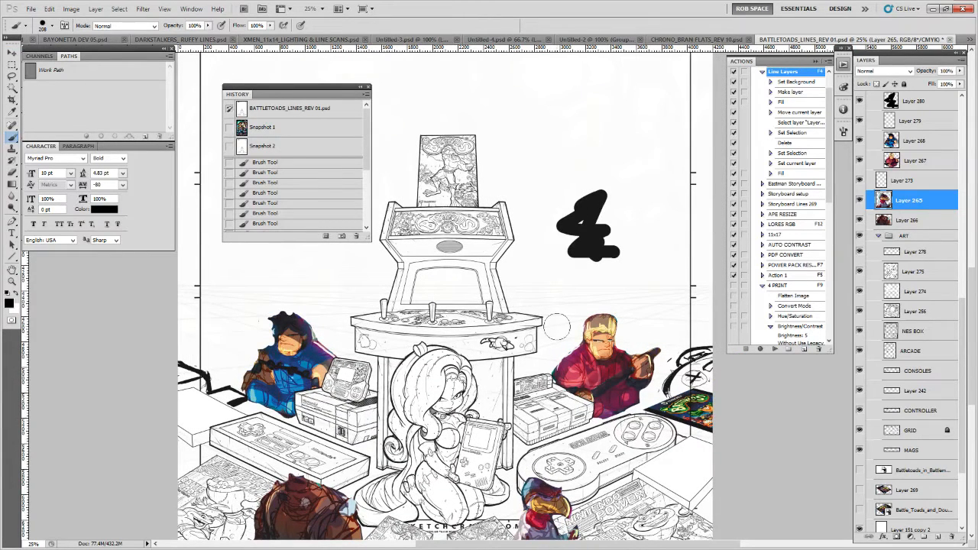